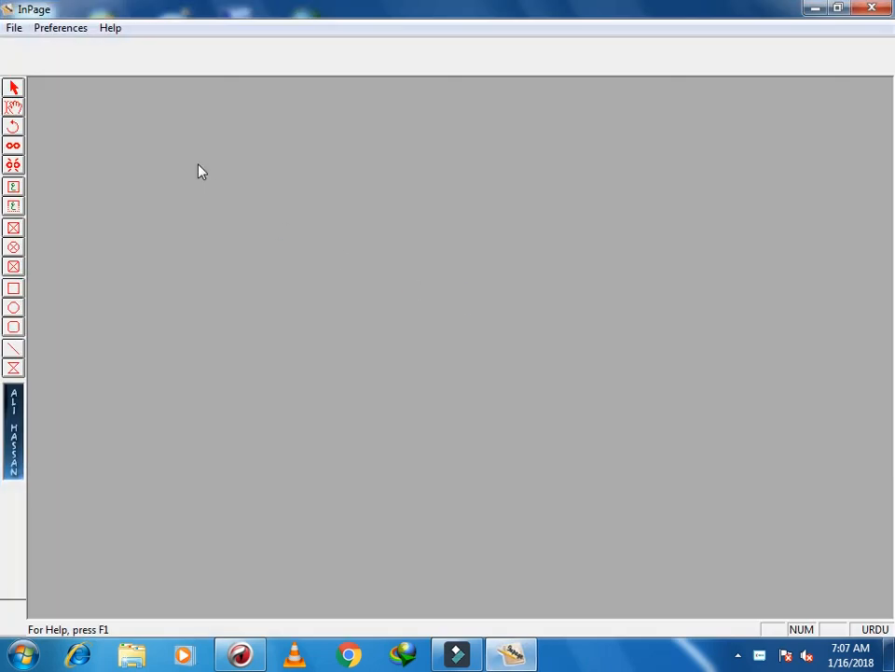
# Step: Create a new A4 portrait document with right-to-left direction and set the font size to 48pt
pyautogui.click(14, 28)
pyautogui.click(46, 48)
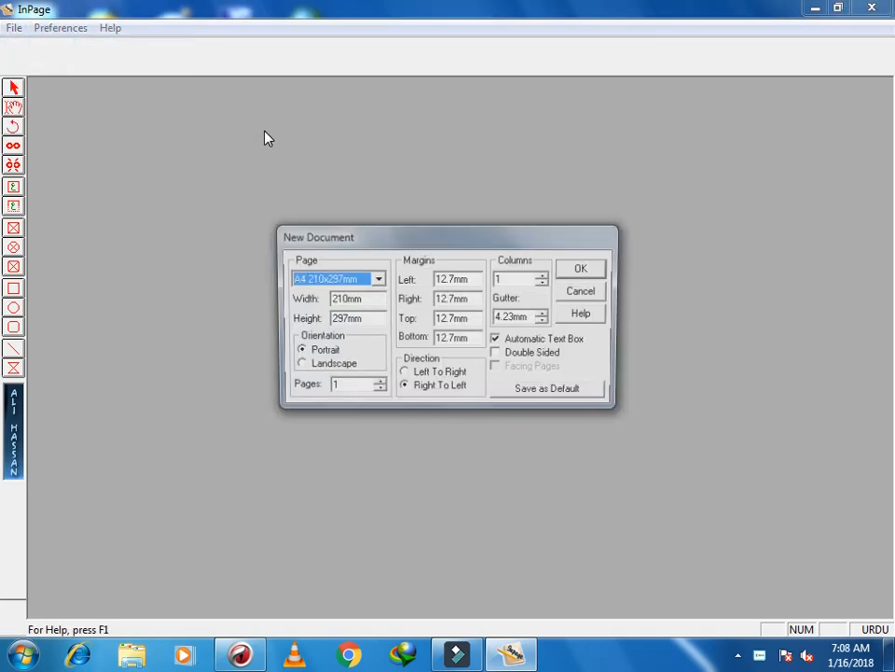
pyautogui.click(587, 272)
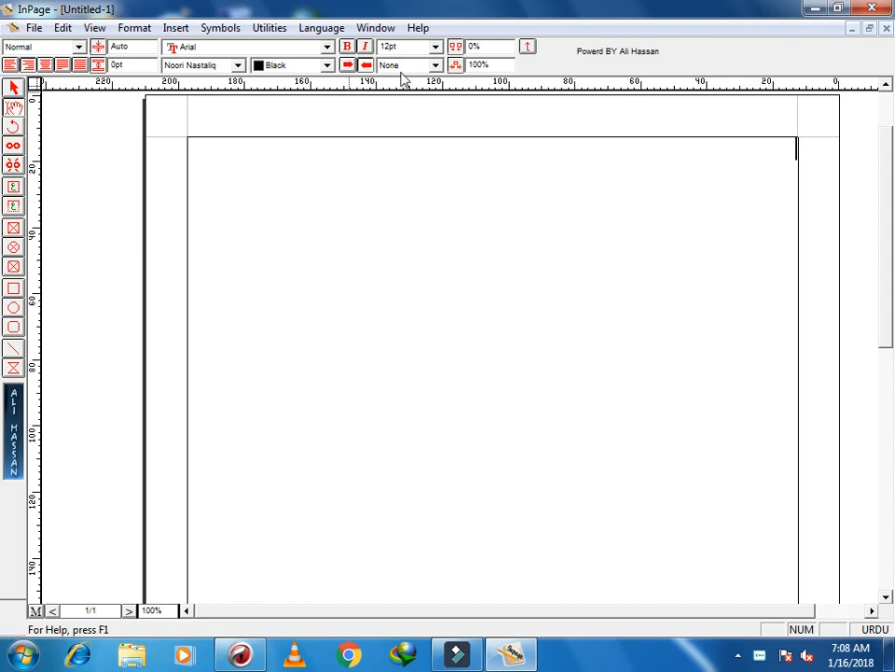
pyautogui.click(435, 47)
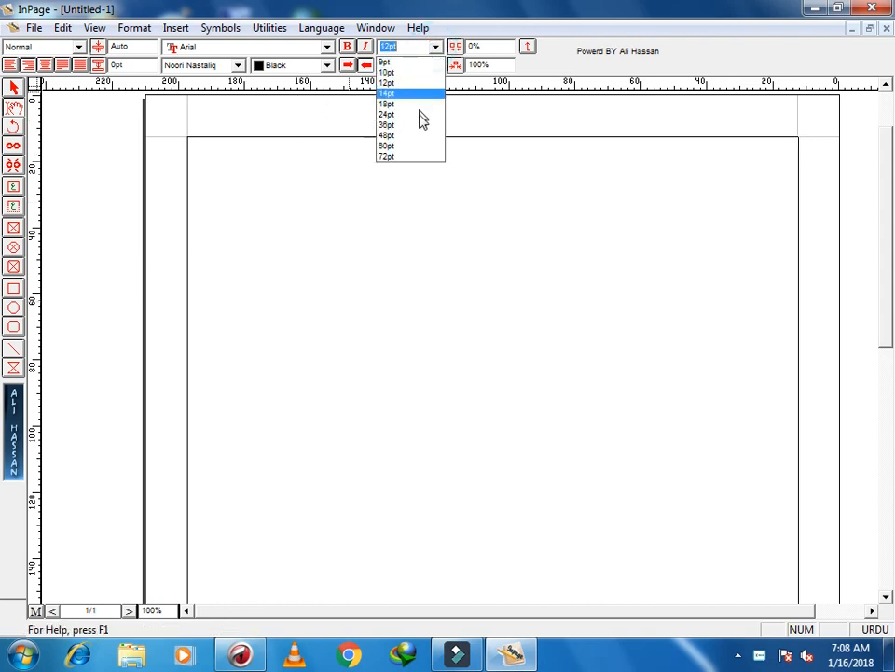
pyautogui.click(417, 136)
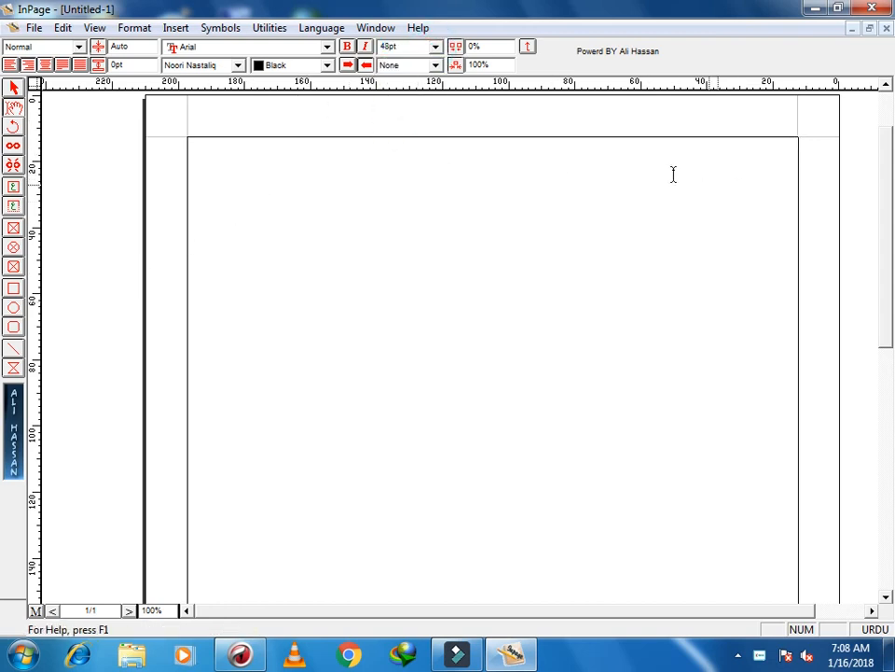
# Step: Launch the Windows On-Screen Keyboard and move it over the middle of the page
pyautogui.click(22, 655)
pyautogui.click(71, 613)
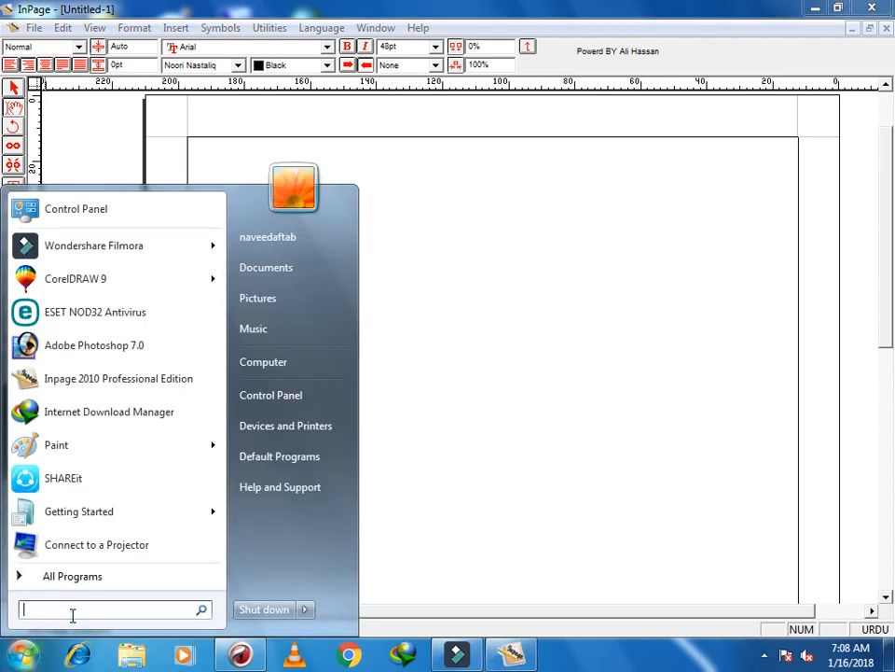
pyautogui.write('key')
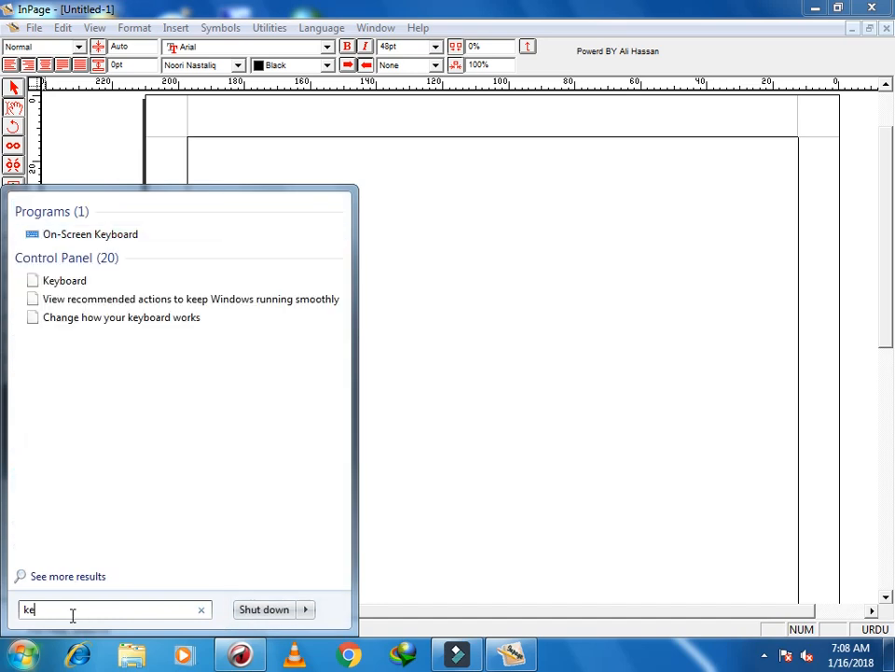
pyautogui.click(109, 241)
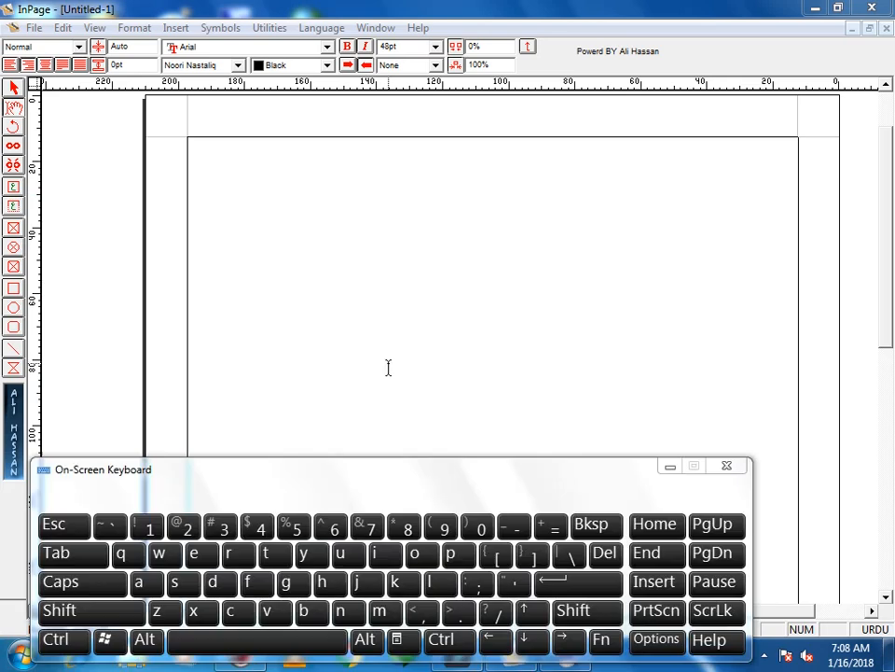
pyautogui.moveTo(466, 486); pyautogui.dragTo(605, 329)
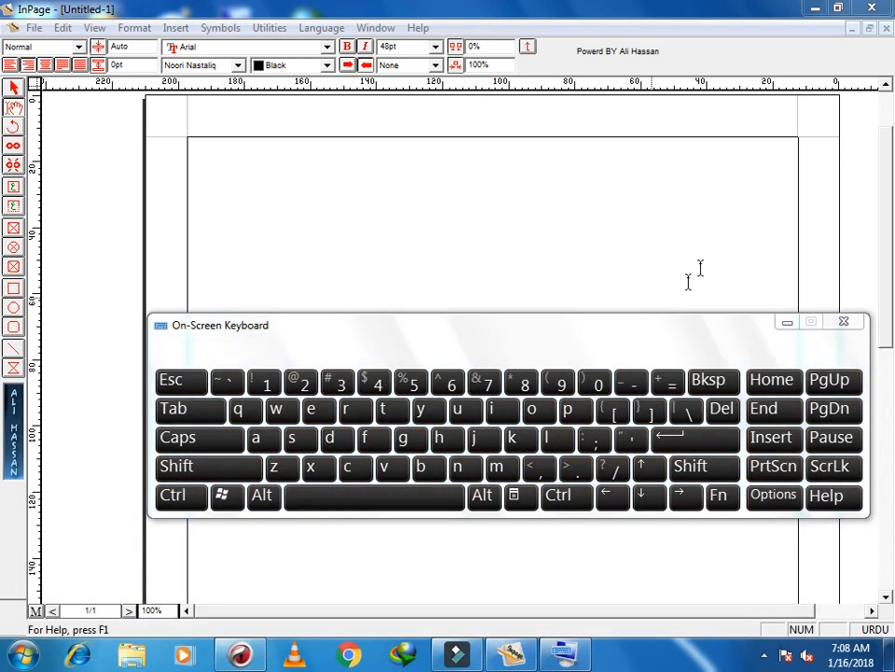
# Step: Place the cursor at the start of the page's text box, try entering the letter ک and erase it
pyautogui.click(778, 186)
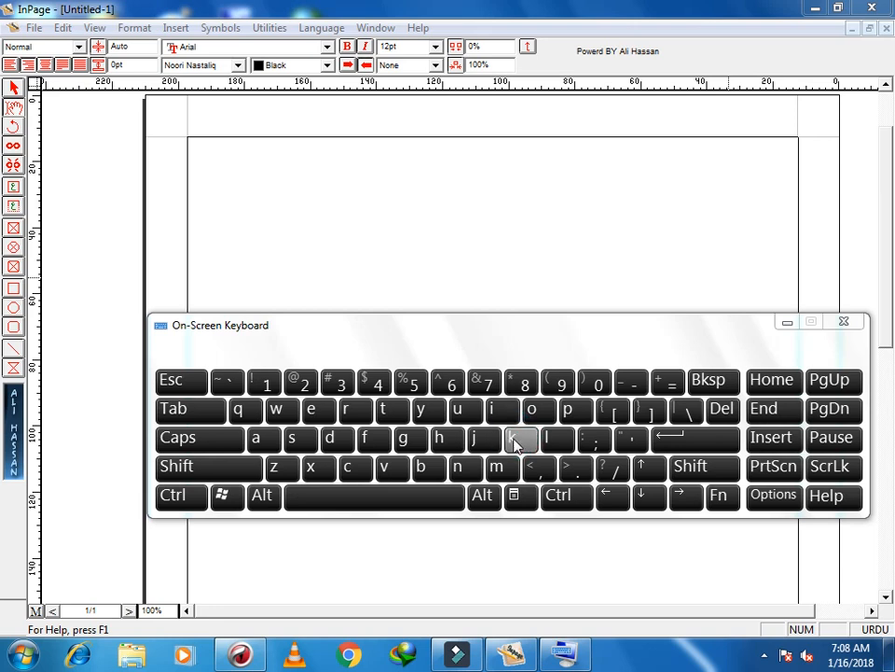
pyautogui.click(787, 171)
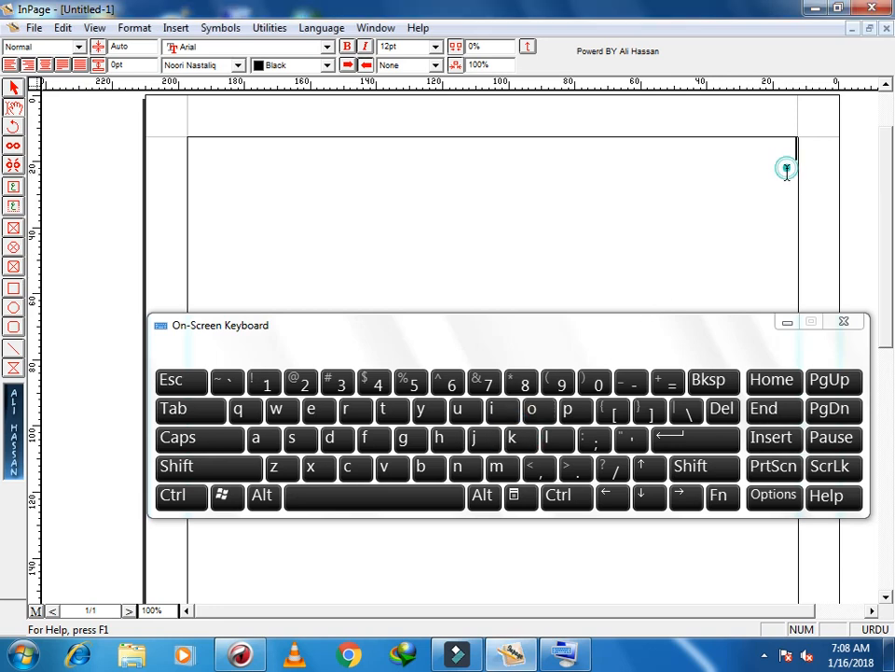
pyautogui.click(518, 437)
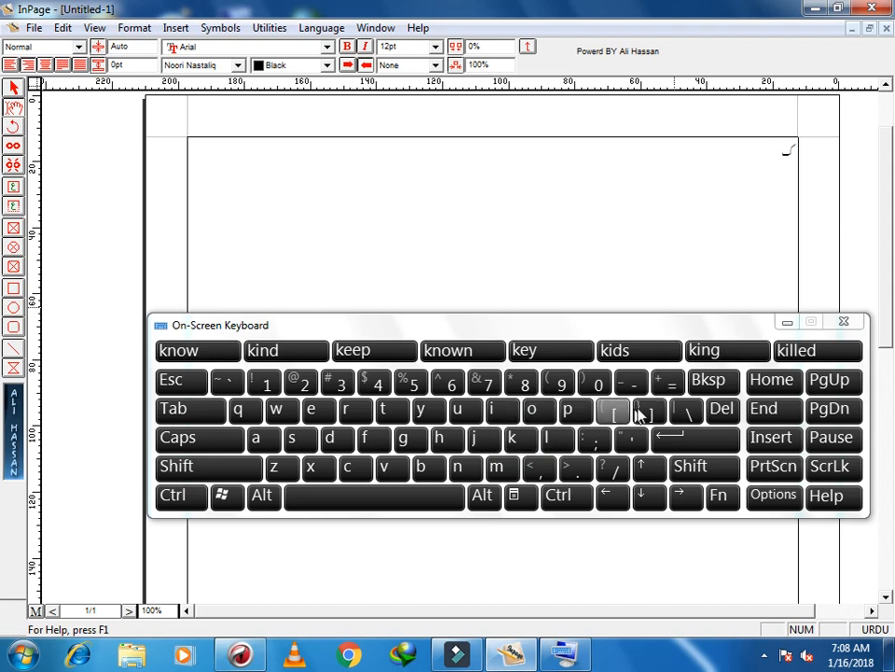
pyautogui.click(705, 382)
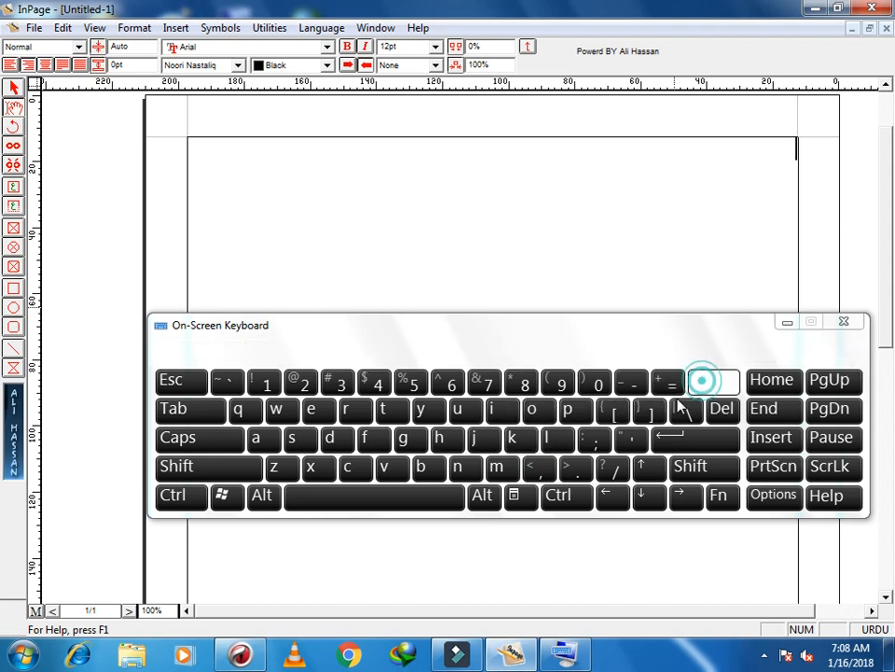
# Step: Enter the Urdu network name on the first line of the text box
pyautogui.click(459, 466)
pyautogui.click(284, 411)
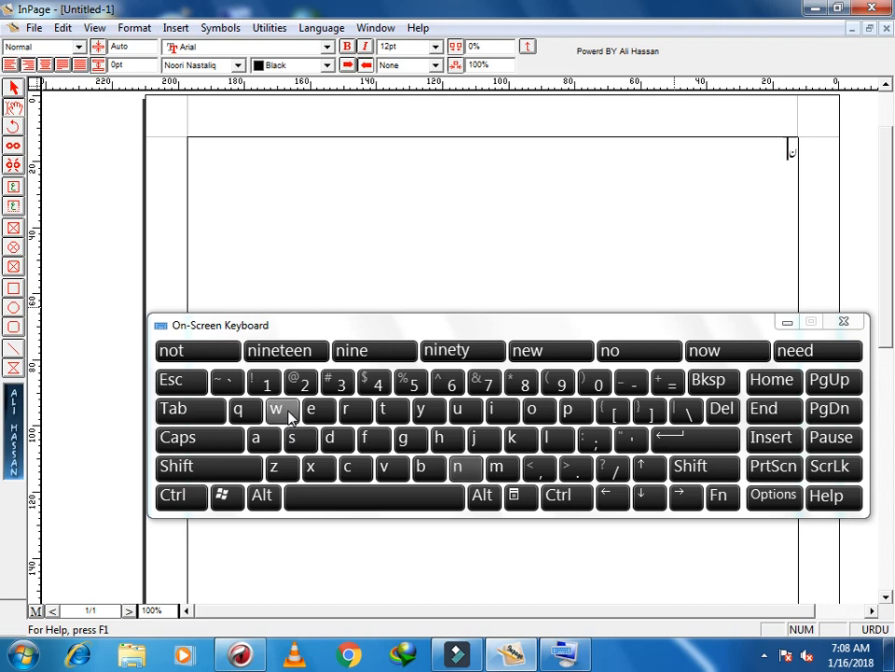
pyautogui.click(364, 502)
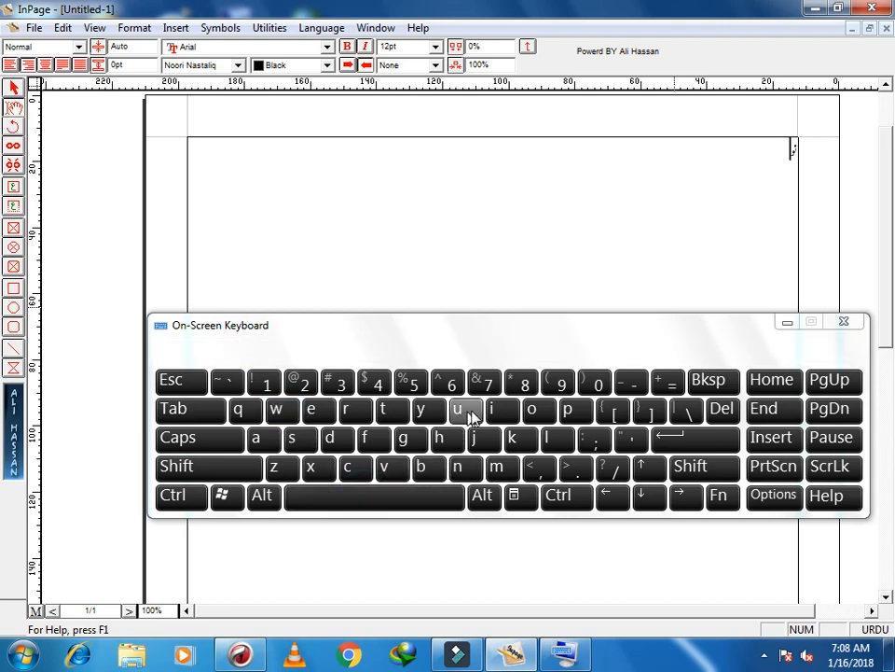
pyautogui.click(432, 412)
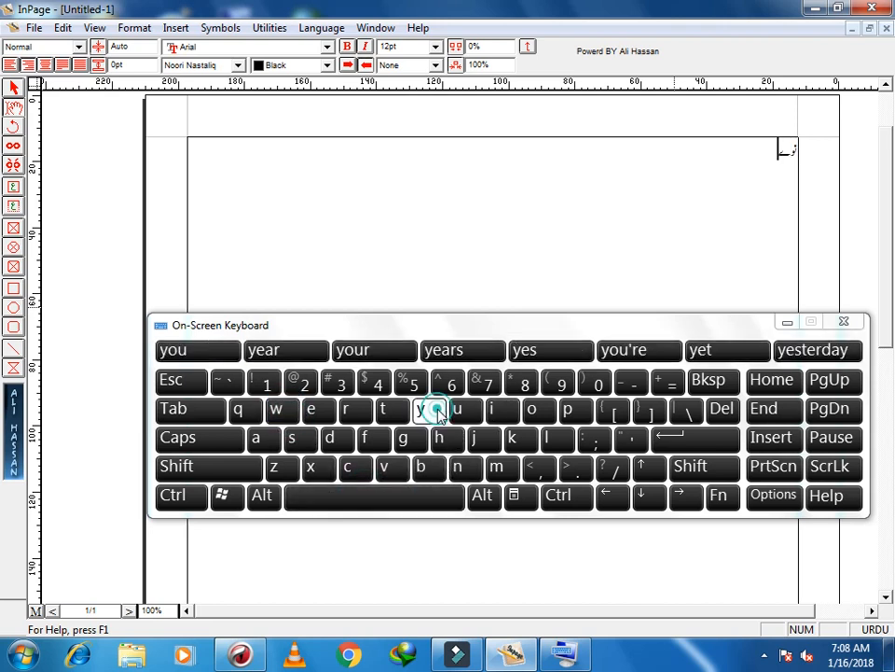
pyautogui.click(332, 443)
pyautogui.click(381, 497)
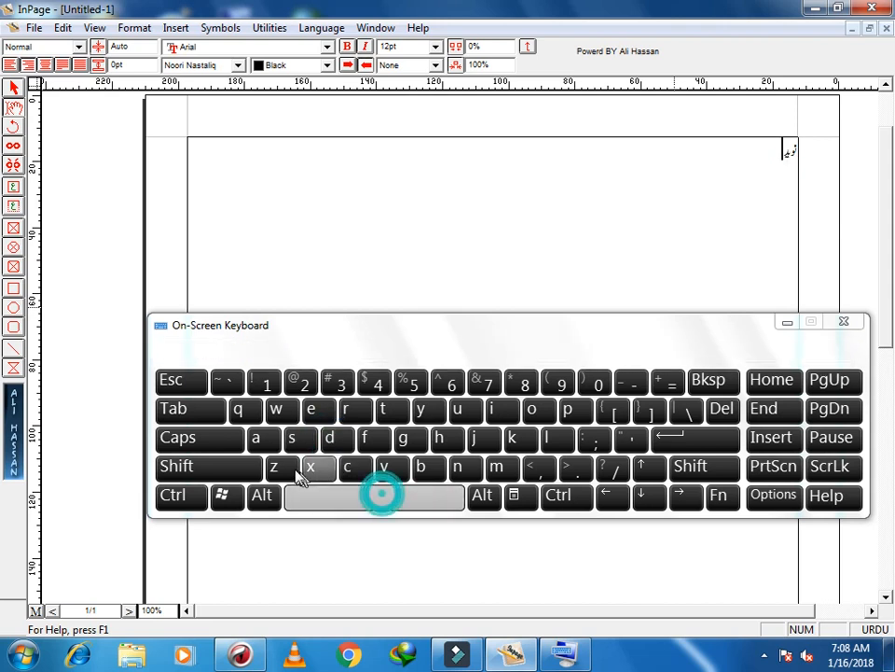
pyautogui.click(462, 471)
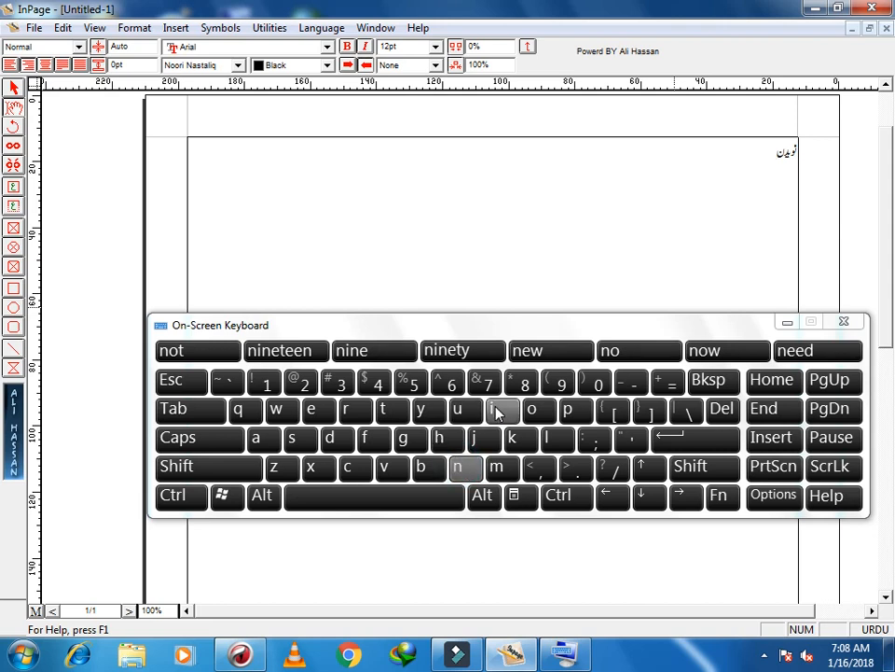
pyautogui.click(495, 410)
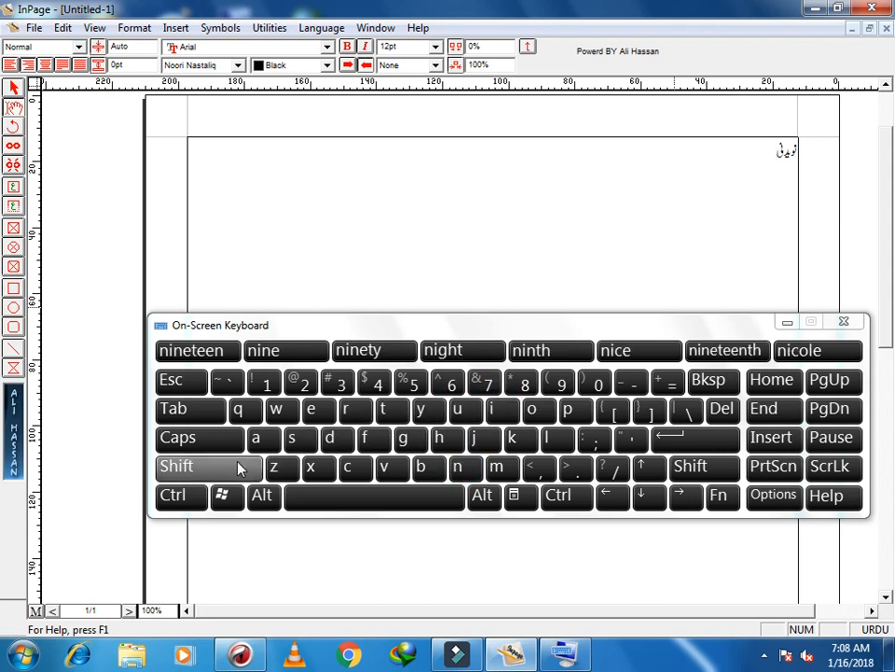
pyautogui.write('ٹرک')
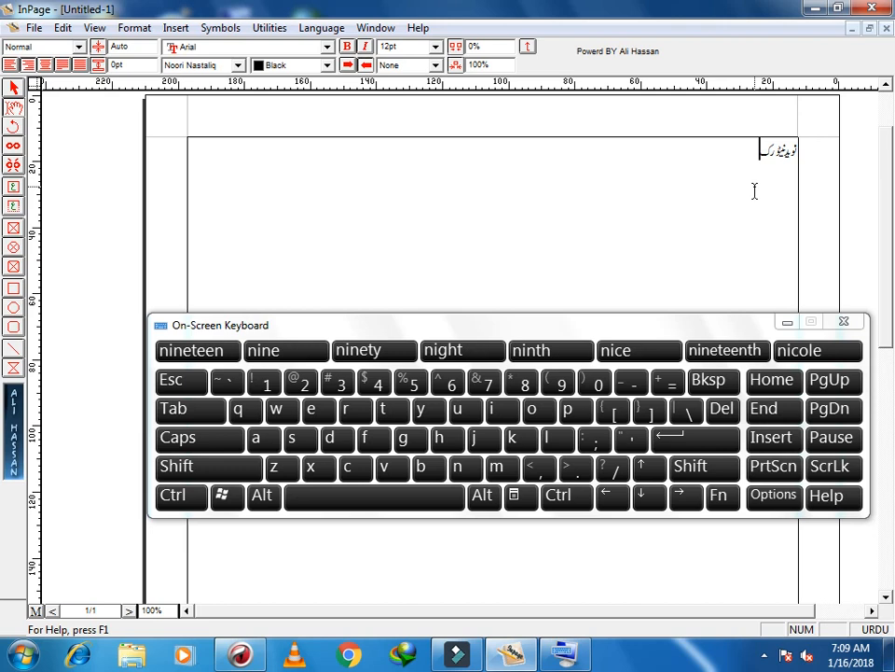
# Step: Replace the first line's text with گورنمنٹ ہائی سکول اوکاڑا and minimize the on-screen keyboard
pyautogui.press('BackSpace')
pyautogui.write('ن')
pyautogui.write('ٹ')
pyautogui.write('کول او')
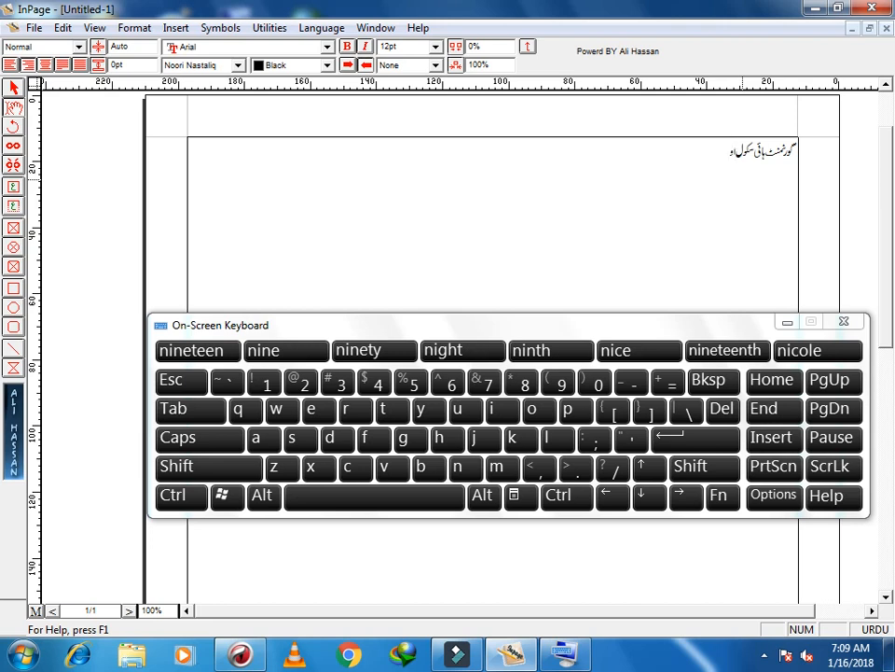
pyautogui.write('اڑ')
pyautogui.click(789, 321)
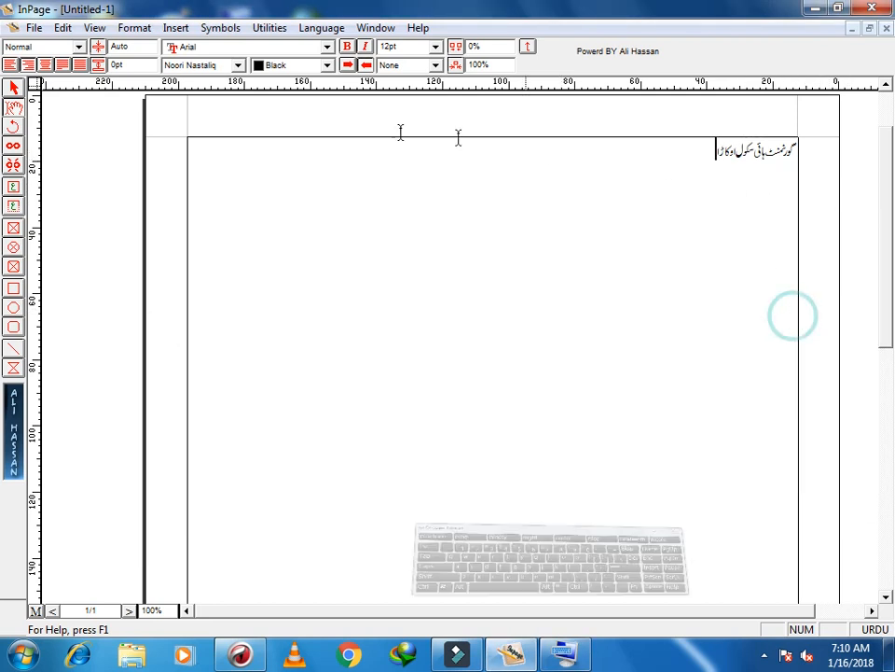
# Step: Select the page's whole text box as an object and copy it
pyautogui.click(14, 87)
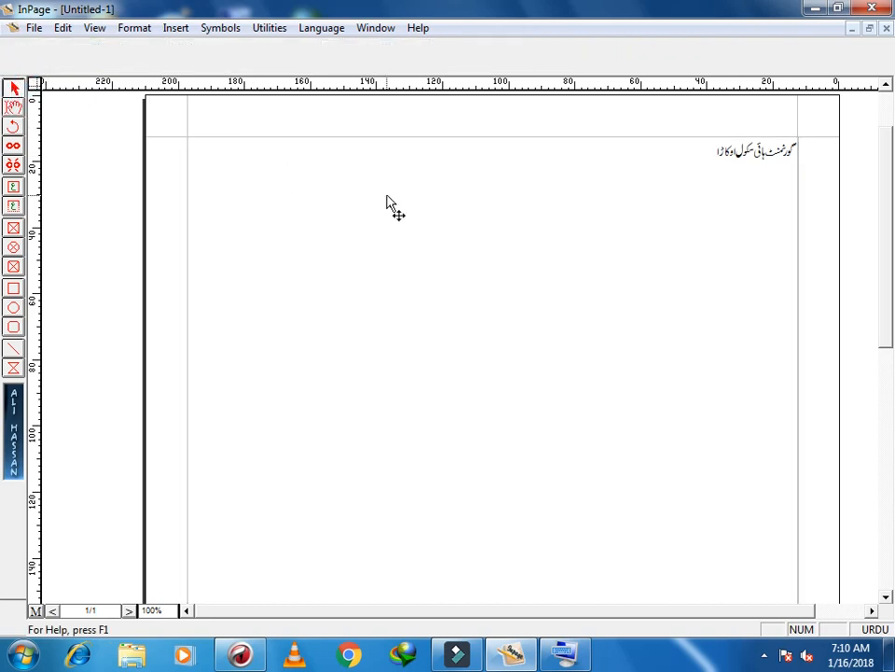
pyautogui.click(410, 229)
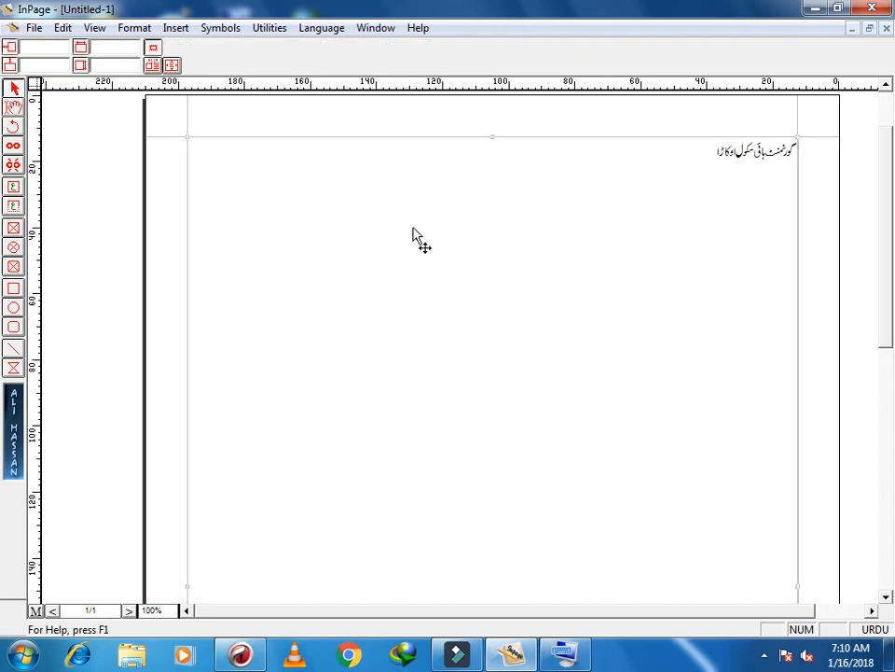
pyautogui.rightClick(604, 259)
pyautogui.click(644, 332)
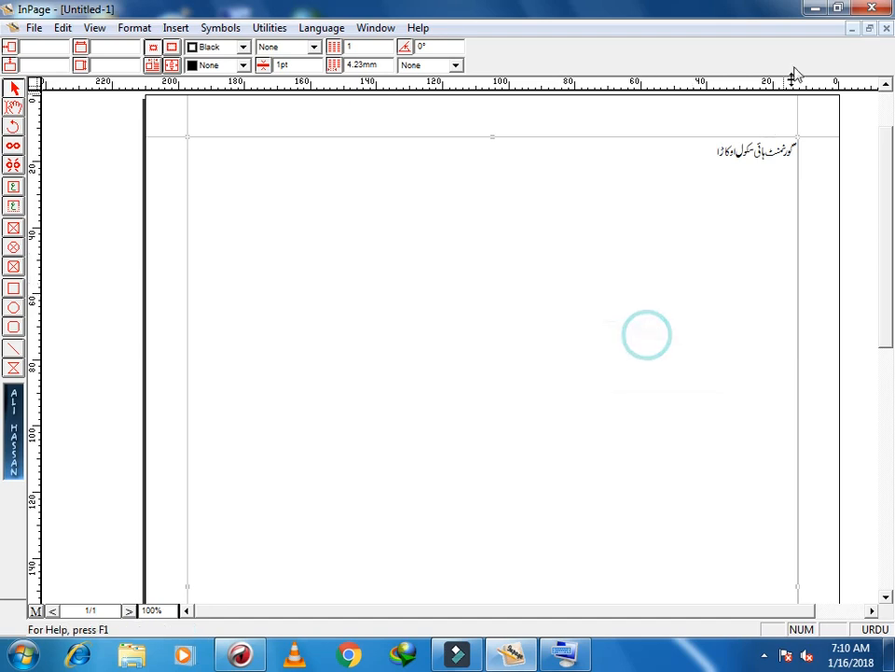
# Step: Minimize InPage, launch CorelDRAW 9 and start a new graphic, dismissing the desktop notification
pyautogui.click(816, 9)
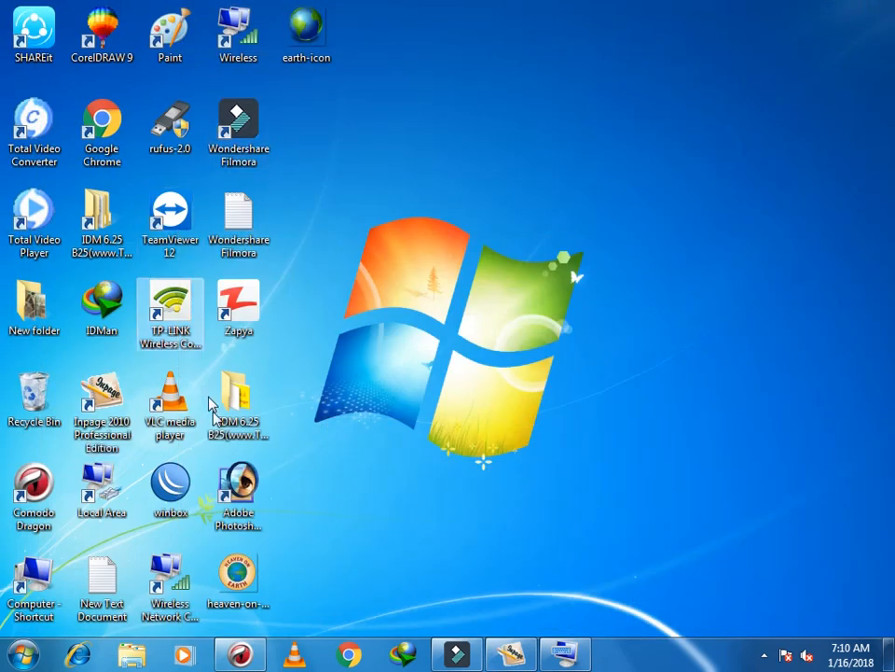
pyautogui.click(103, 28)
pyautogui.doubleClick(105, 30)
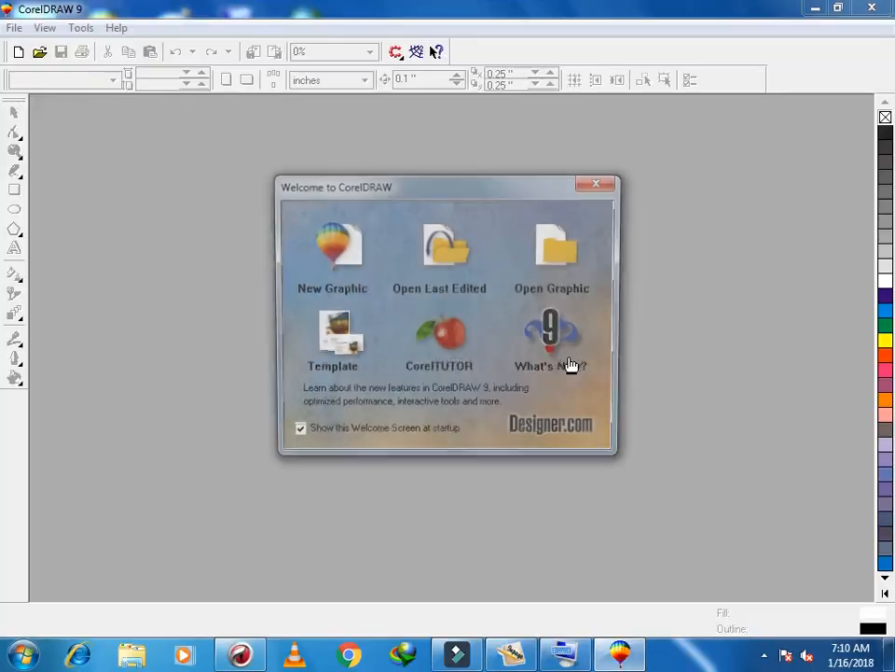
pyautogui.click(327, 244)
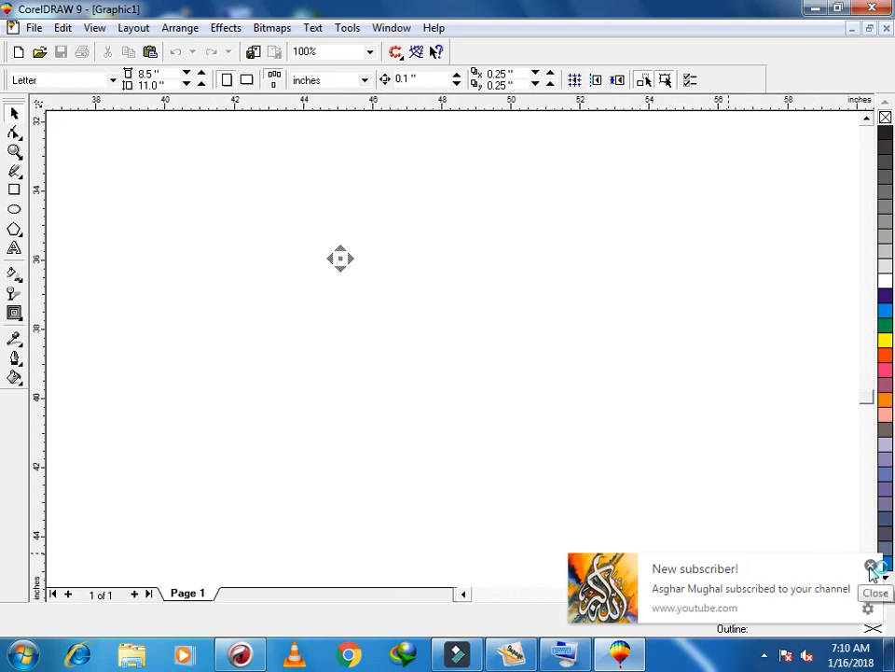
pyautogui.click(870, 566)
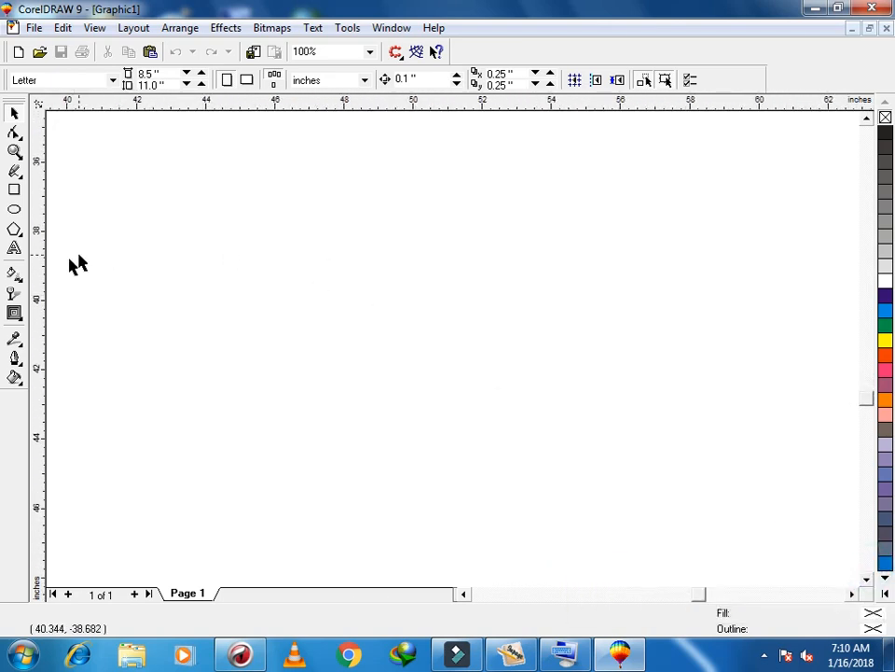
# Step: Switch back to InPage and copy the selected text box again
pyautogui.rightClick(313, 256)
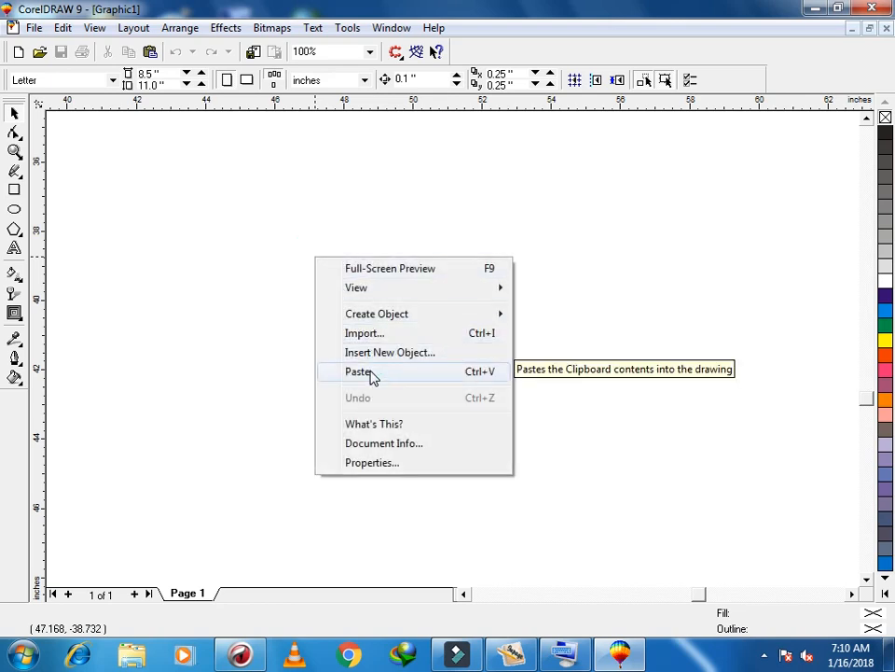
pyautogui.click(512, 653)
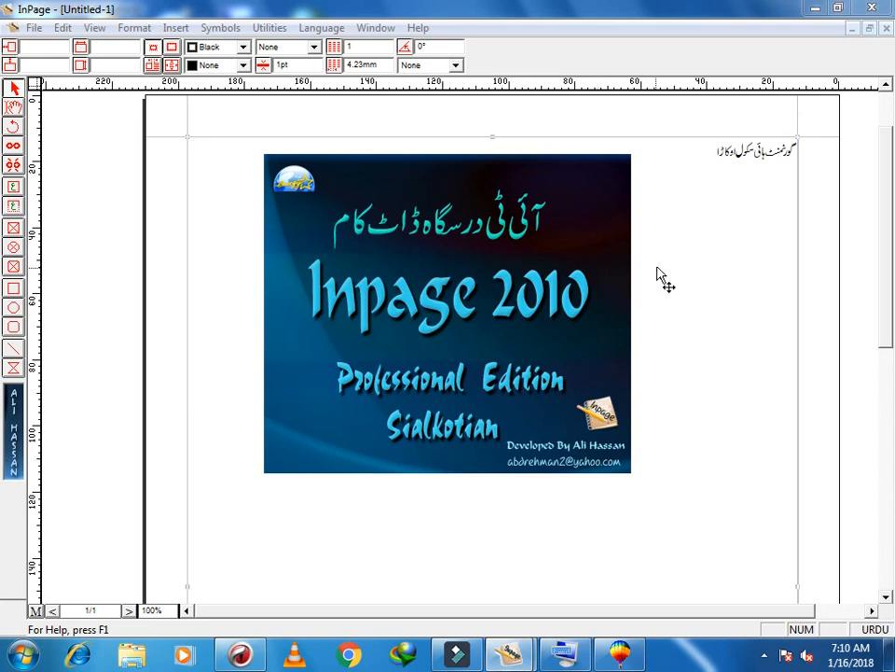
pyautogui.rightClick(528, 261)
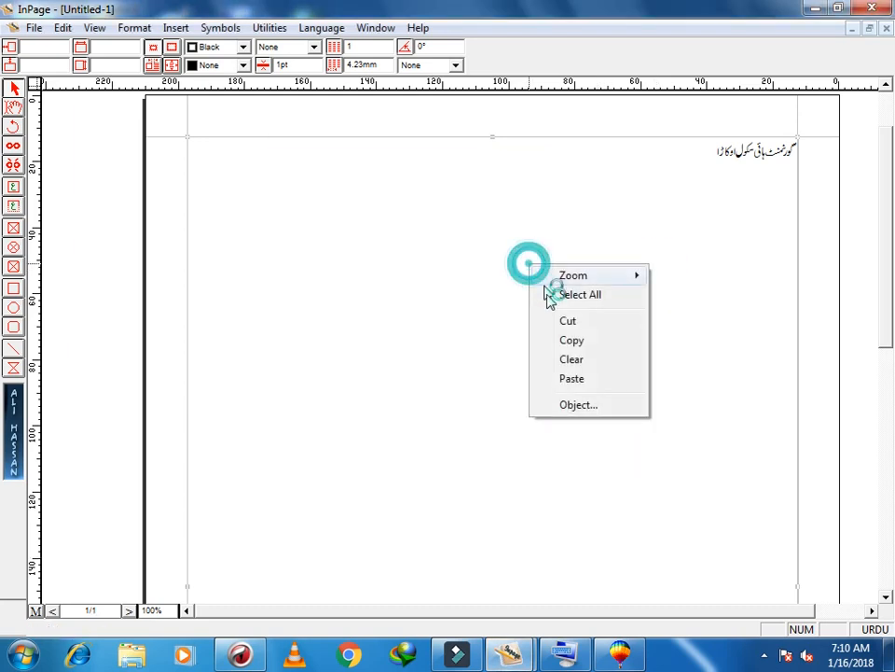
pyautogui.click(578, 341)
# Step: Switch to CorelDRAW and paste the copied InPage text into the new graphic
pyautogui.click(620, 653)
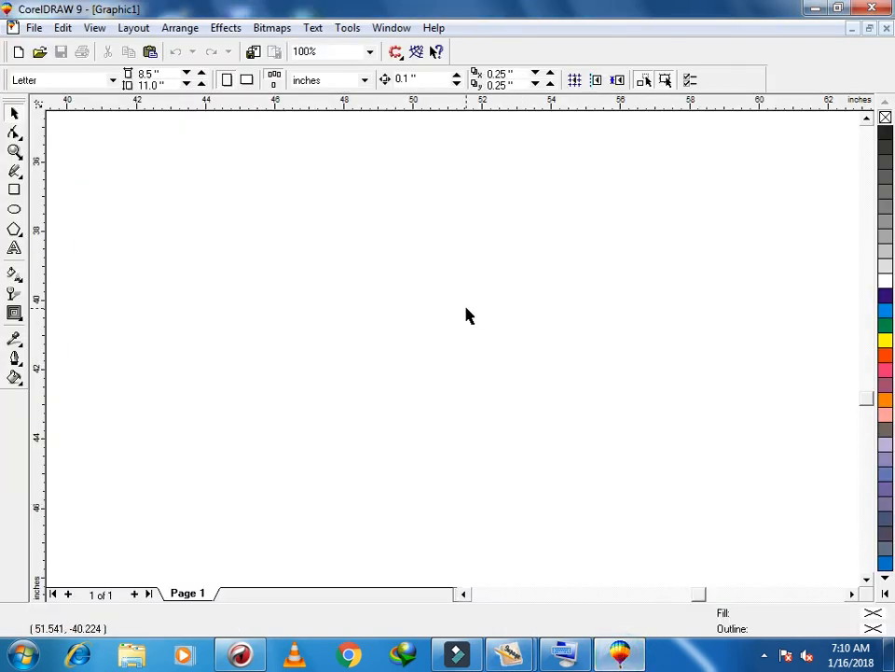
pyautogui.rightClick(466, 309)
pyautogui.click(519, 423)
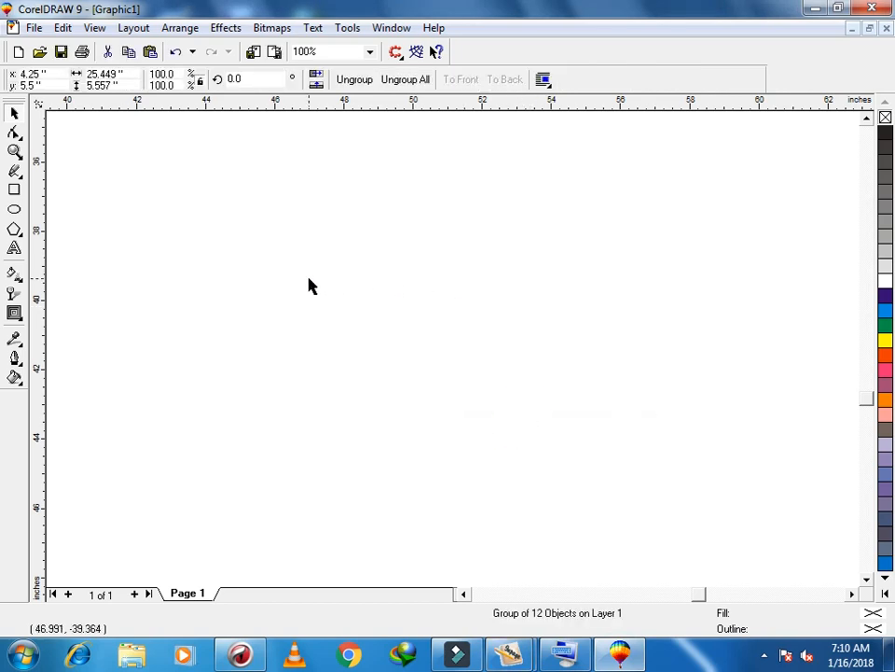
pyautogui.scroll(-1, 309, 291)
pyautogui.scroll(-1, 308, 291)
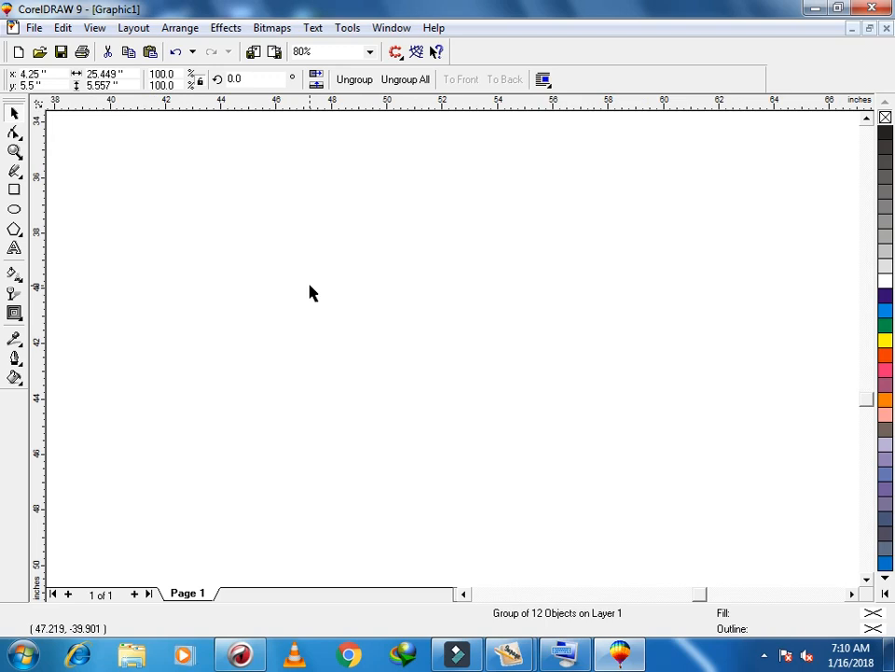
pyautogui.click(14, 113)
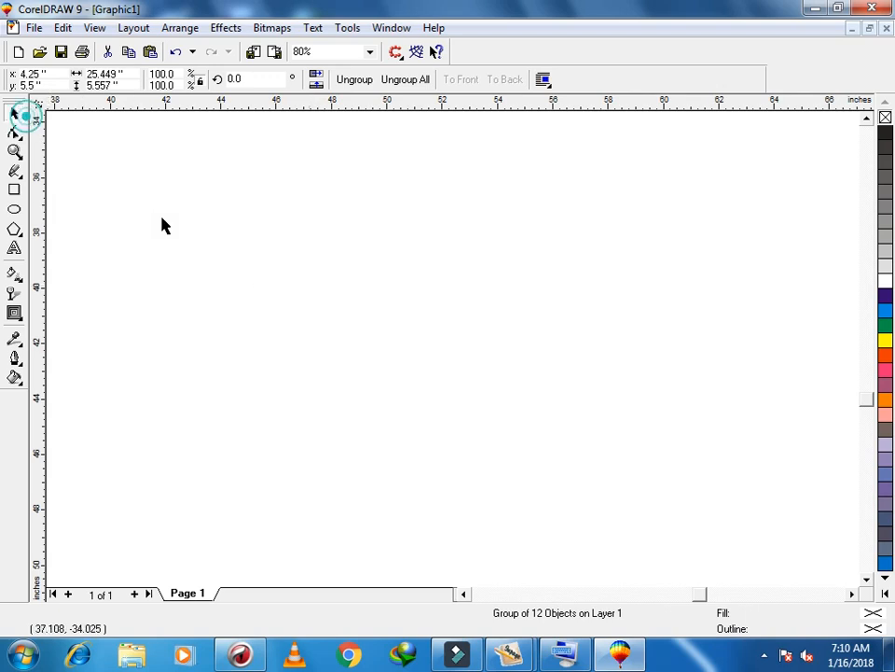
# Step: Scale the pasted Urdu text group down to about 12.9 × 2.8 inches and move it to the upper part of the page
pyautogui.click(416, 330)
pyautogui.press('F4')
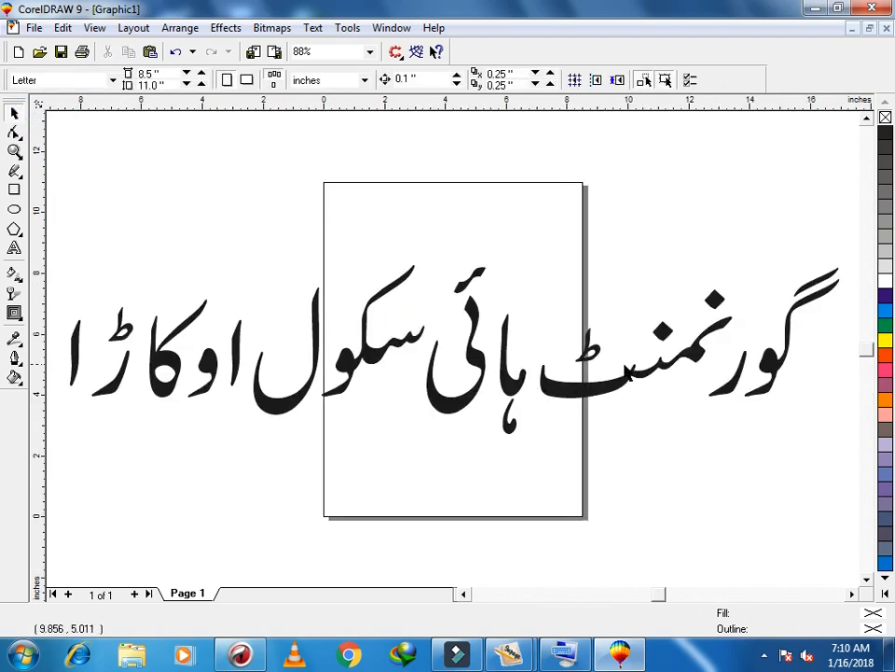
pyautogui.rightClick(726, 232)
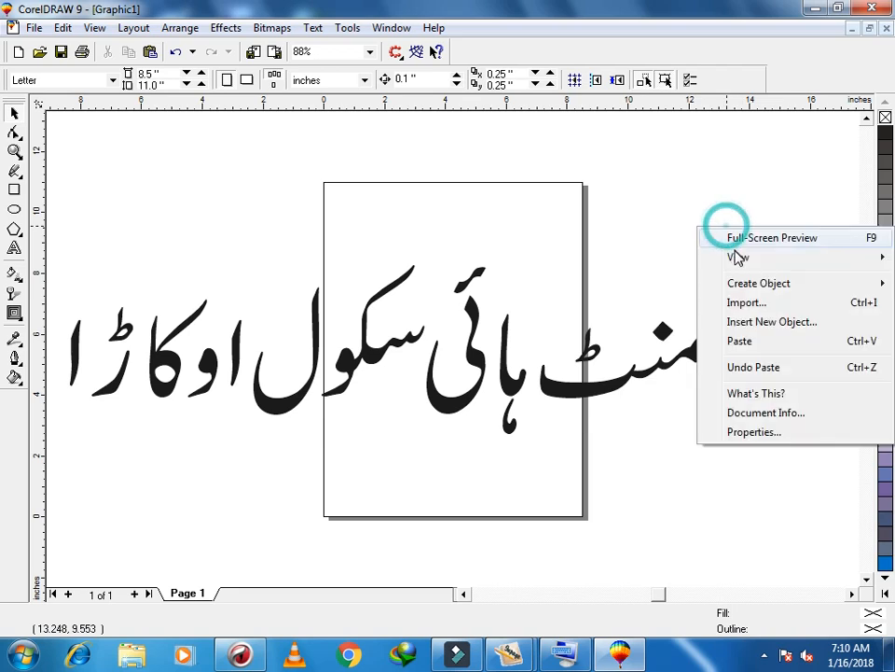
pyautogui.click(746, 340)
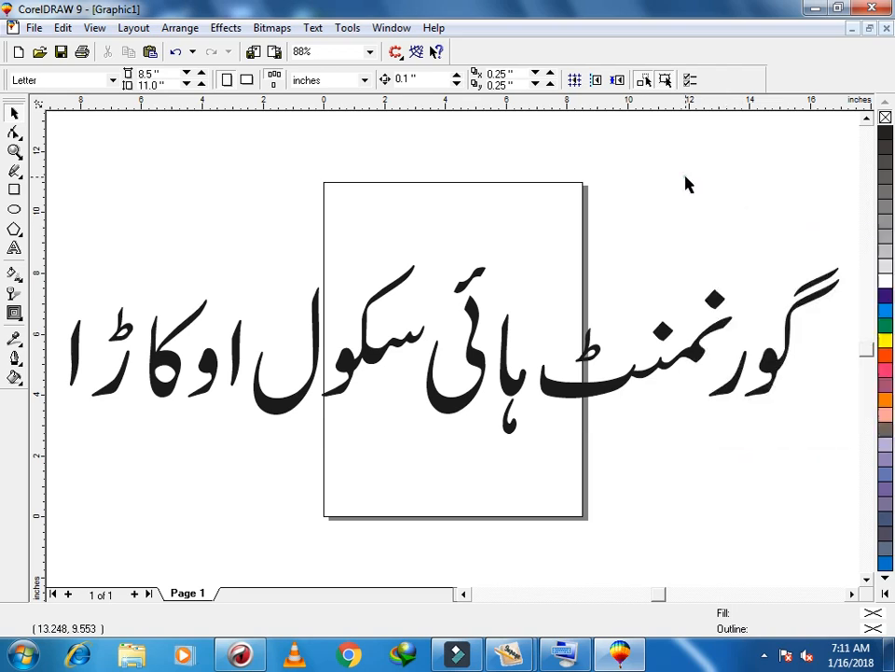
pyautogui.click(838, 353)
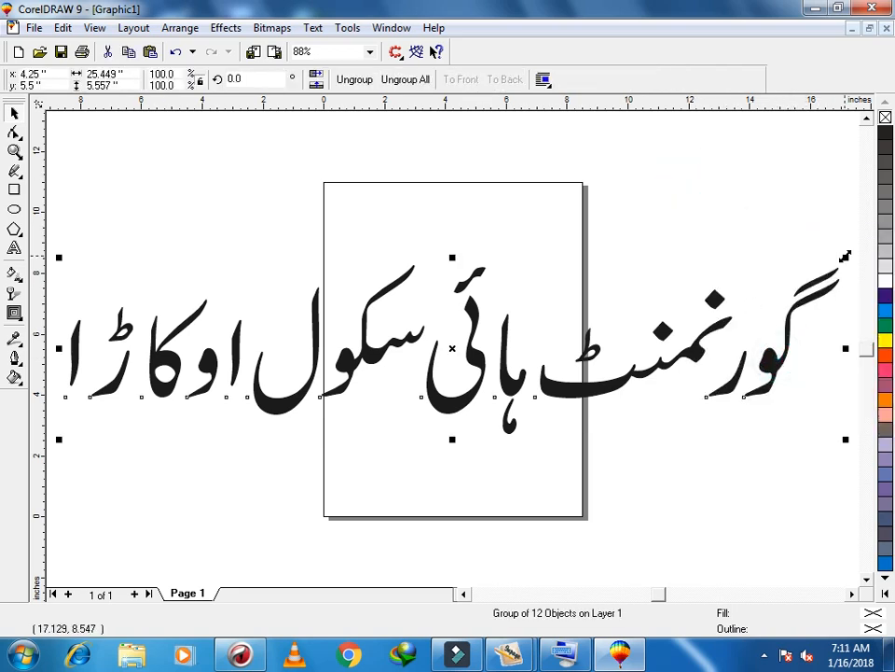
pyautogui.moveTo(844, 255); pyautogui.dragTo(458, 325)
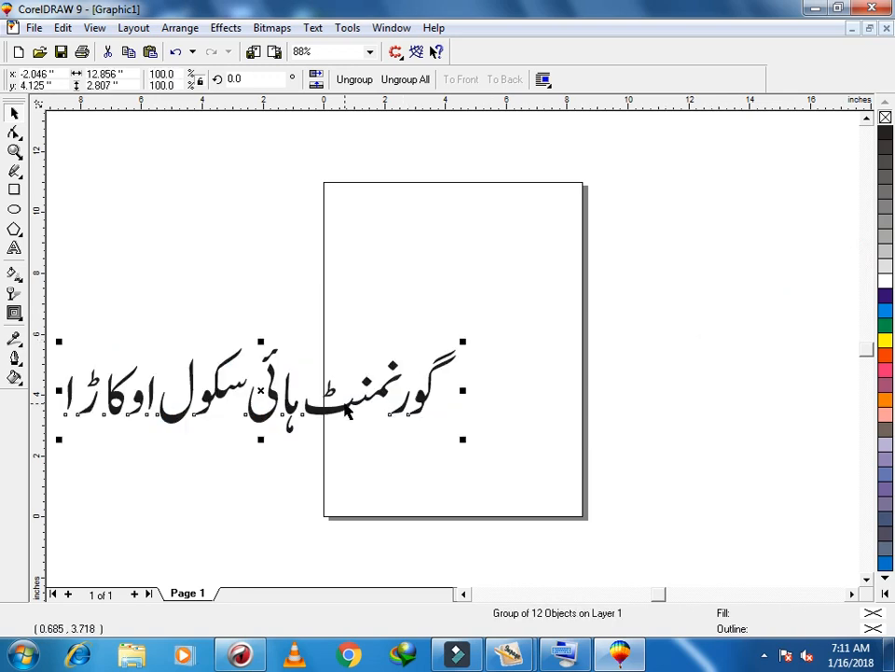
pyautogui.moveTo(383, 410); pyautogui.dragTo(616, 308)
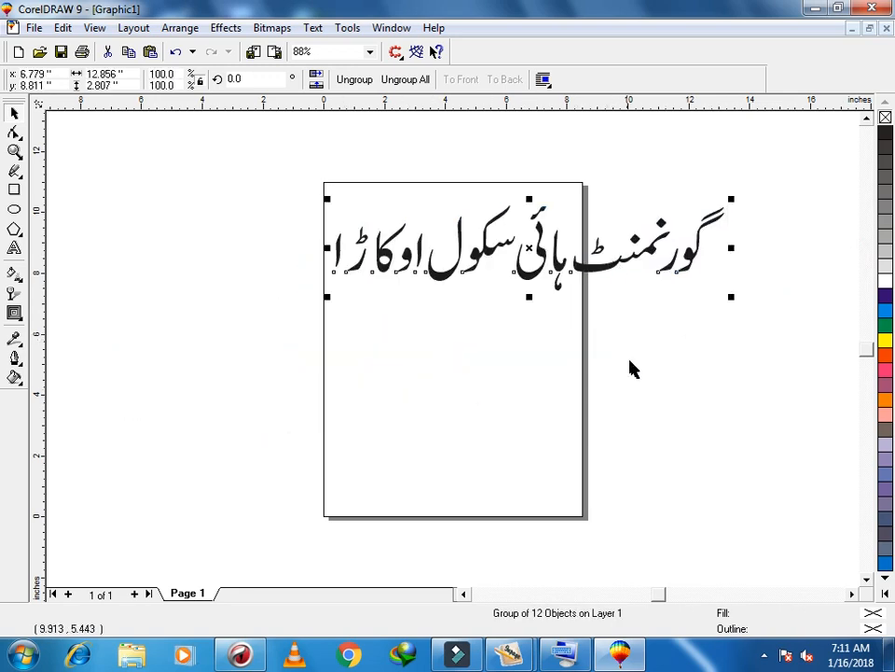
pyautogui.click(630, 363)
# Step: Ungroup the Urdu text, select all of its separate text objects and convert them to curves
pyautogui.click(539, 269)
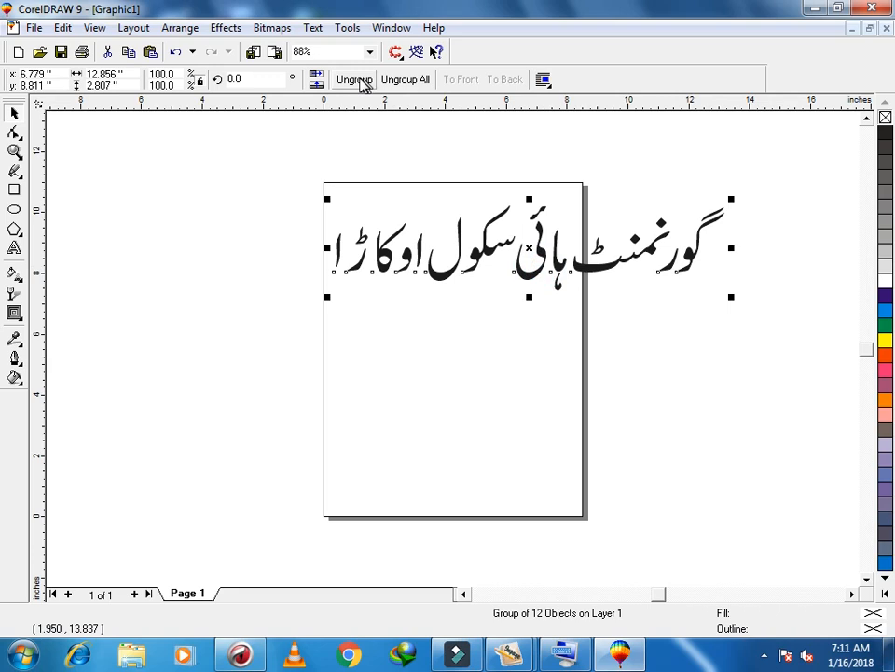
pyautogui.click(358, 82)
pyautogui.click(673, 266)
pyautogui.click(684, 321)
pyautogui.moveTo(784, 169)
pyautogui.mouseDown()
pyautogui.moveTo(457, 308)
pyautogui.moveTo(265, 332)
pyautogui.mouseUp()
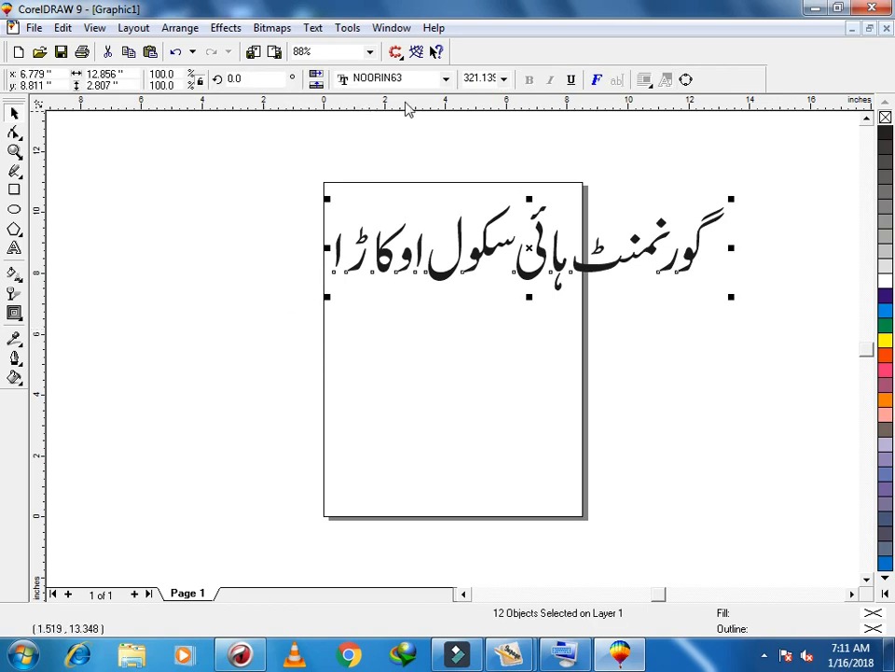
pyautogui.hotkey('ctrl', 'q')
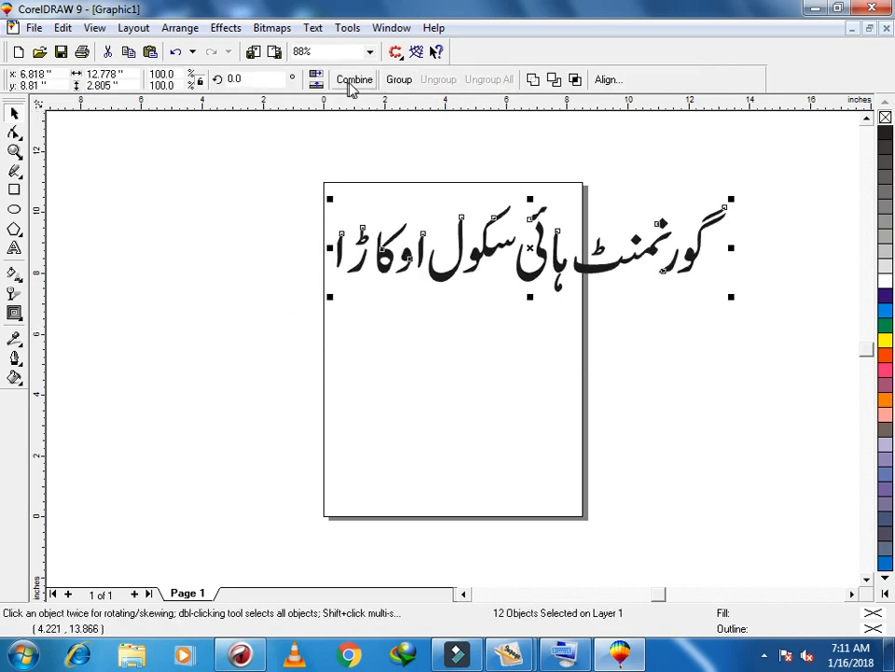
# Step: Combine all the letter curves into a single curve and break it apart into separate pieces
pyautogui.click(355, 84)
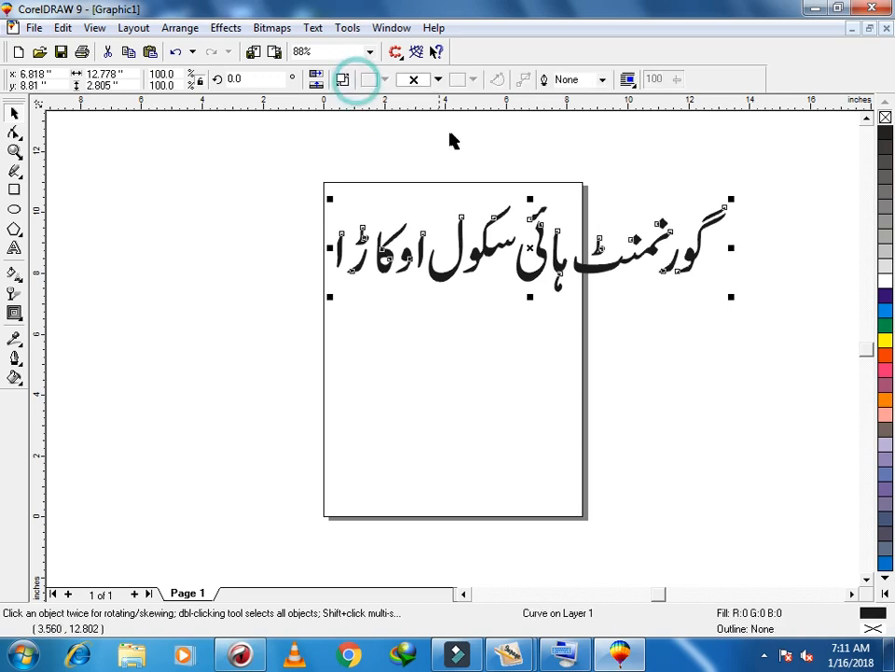
pyautogui.click(585, 350)
pyautogui.click(623, 265)
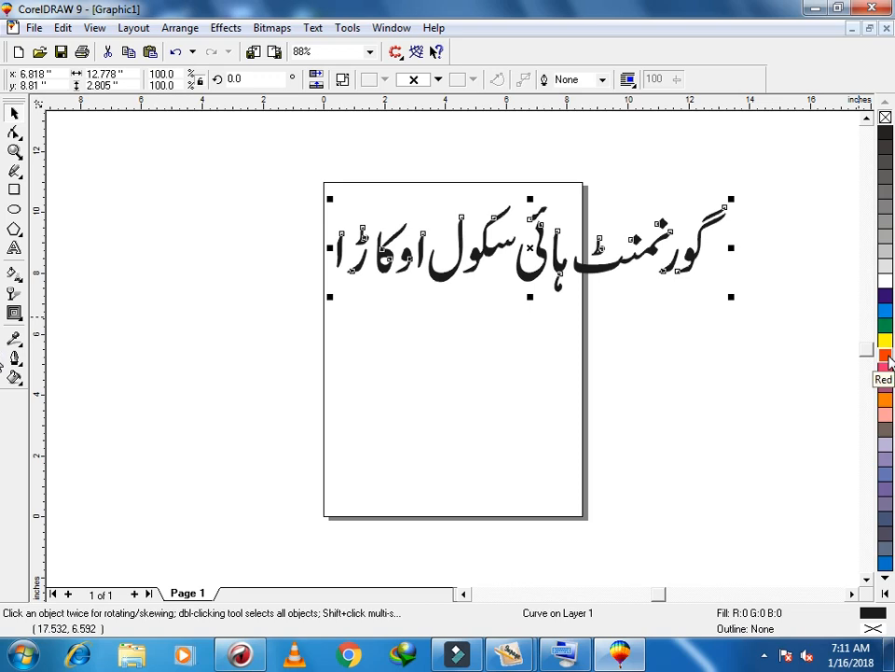
pyautogui.click(340, 81)
pyautogui.click(763, 201)
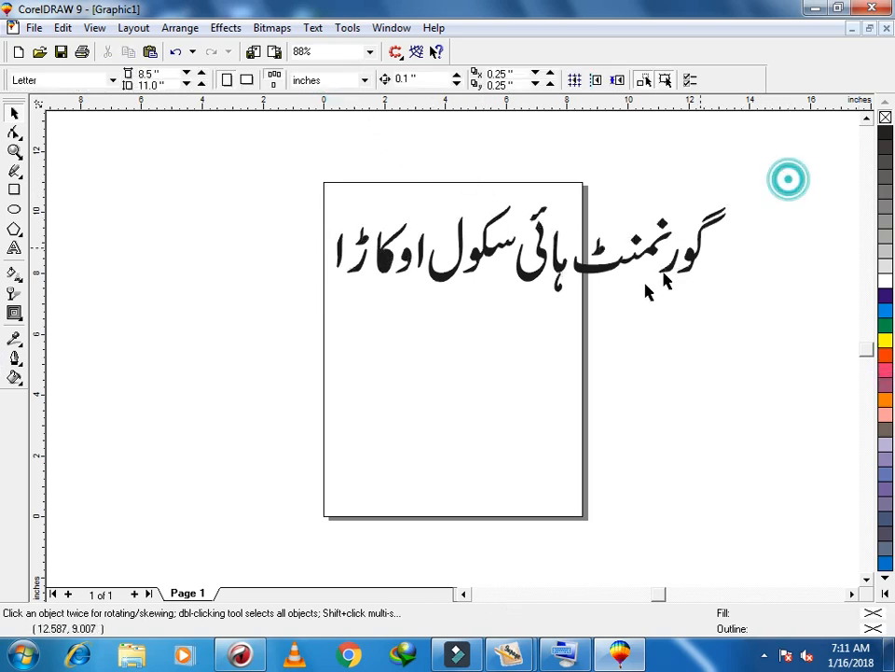
# Step: Select the letter pieces of the words گورنمنٹ ہائی and combine them into one curve
pyautogui.moveTo(515, 325); pyautogui.dragTo(512, 320)
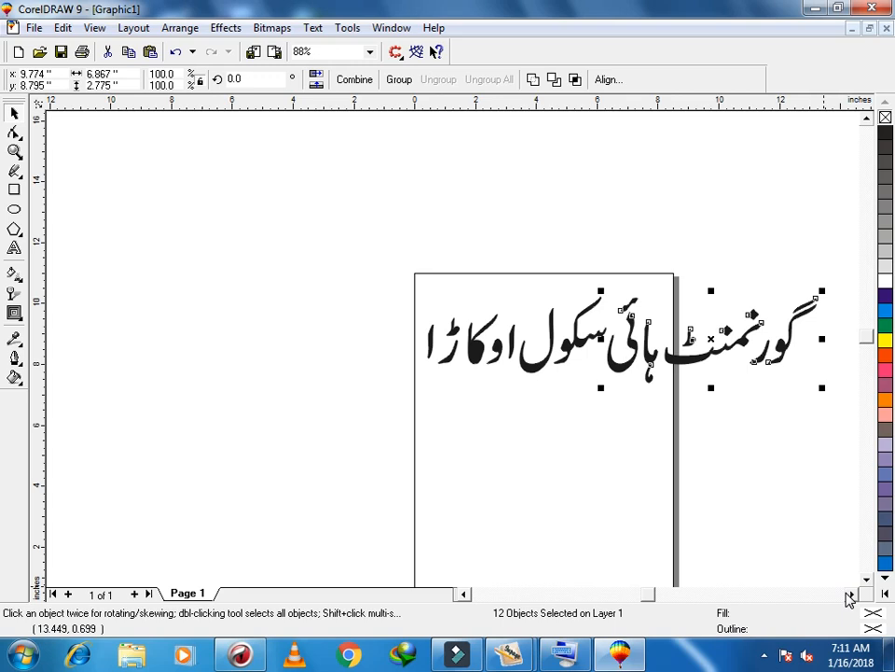
pyautogui.click(851, 594)
pyautogui.click(850, 594)
pyautogui.moveTo(731, 243); pyautogui.dragTo(420, 407)
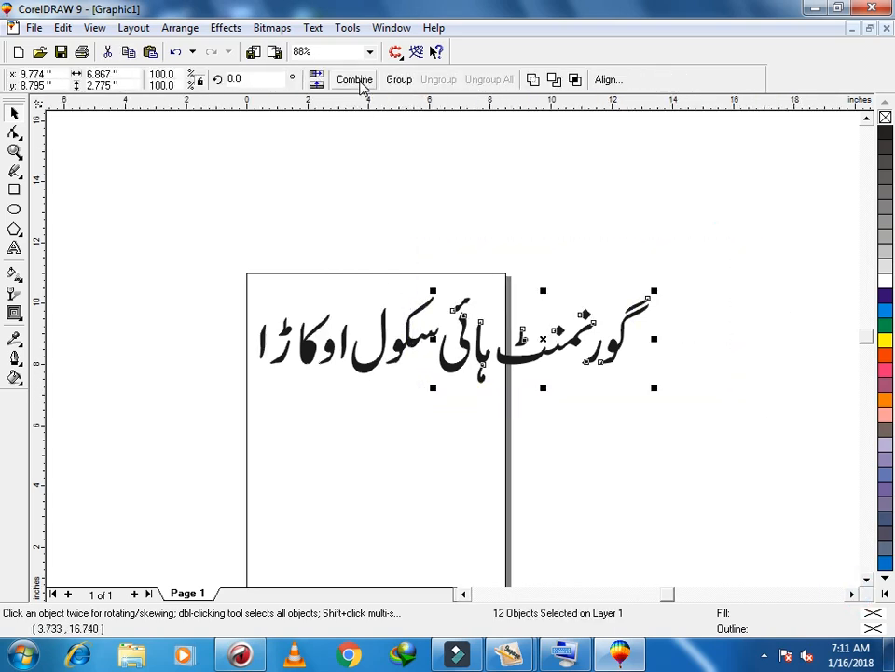
pyautogui.click(355, 81)
# Step: Select the letter pieces of the words سکول اوکاڑا and combine them into one curve
pyautogui.click(330, 180)
pyautogui.moveTo(177, 210); pyautogui.dragTo(455, 437)
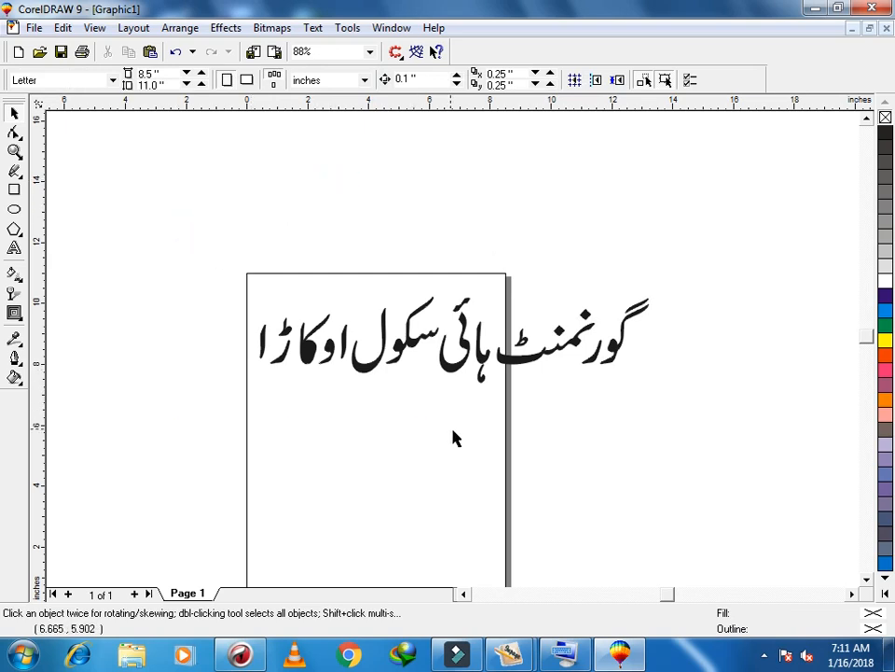
pyautogui.click(352, 80)
# Step: Move the گورنمنٹ ہائی curve above the سکول اوکاڑا curve so the text forms two lines
pyautogui.click(445, 181)
pyautogui.click(670, 420)
pyautogui.moveTo(572, 347); pyautogui.dragTo(394, 237)
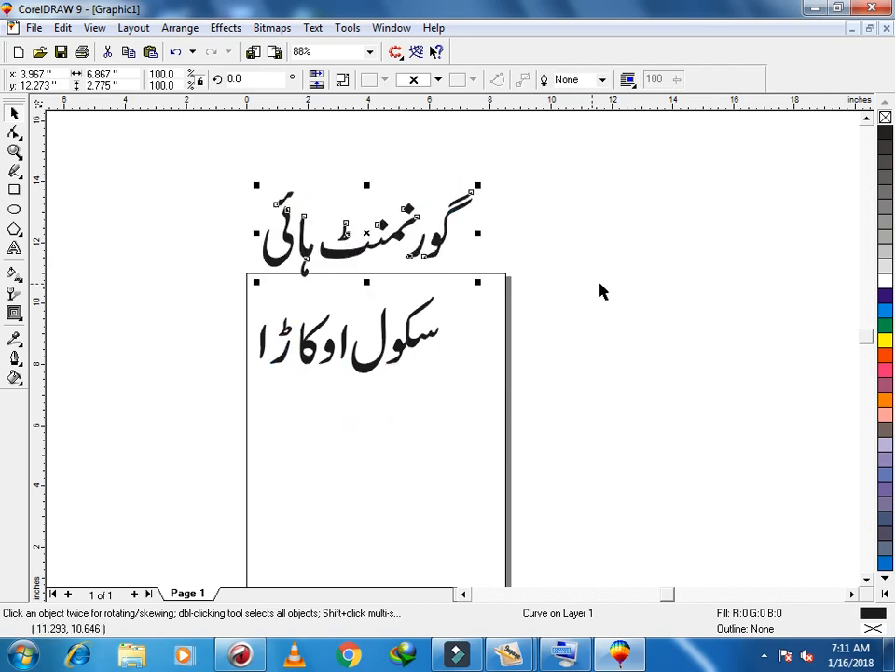
pyautogui.click(600, 282)
# Step: Draw a rectangle about 12.2 × 10 inches around both text lines, fill it yellow and send it to the back
pyautogui.click(15, 191)
pyautogui.moveTo(163, 147); pyautogui.dragTo(537, 455)
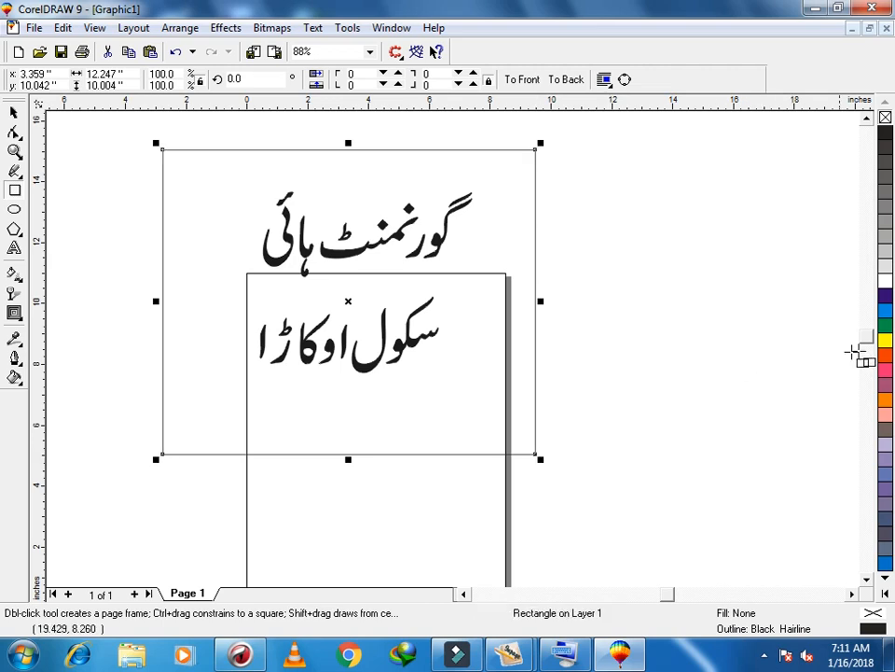
pyautogui.click(886, 342)
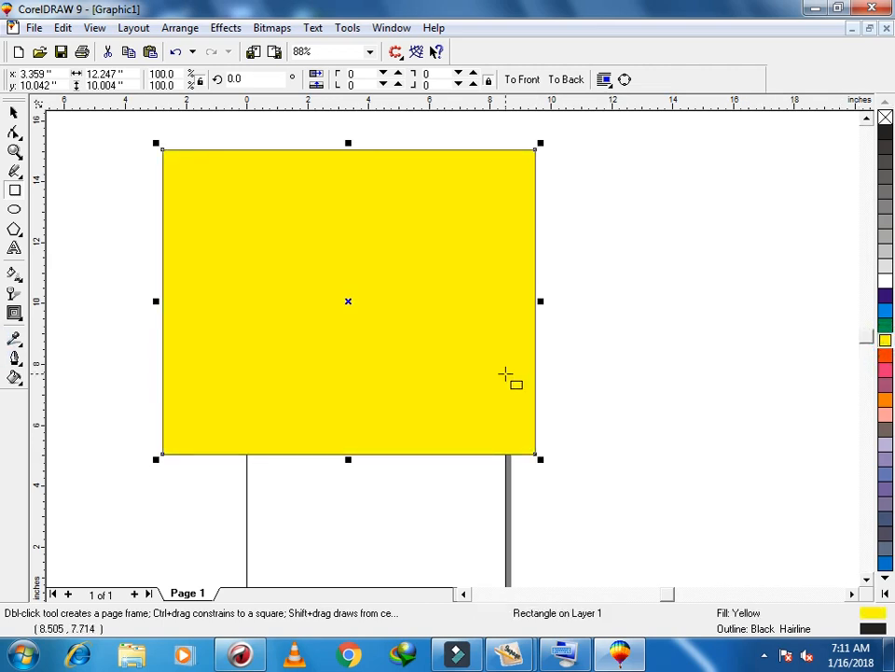
pyautogui.hotkey('shift', 'pagedown')
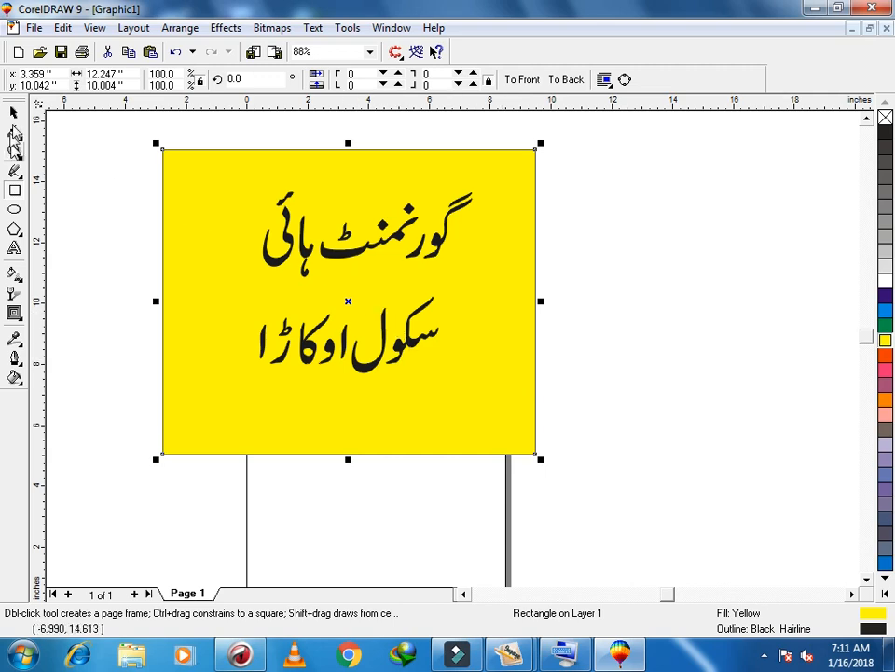
# Step: Select both Urdu text lines and fill them with red
pyautogui.click(14, 112)
pyautogui.click(340, 254)
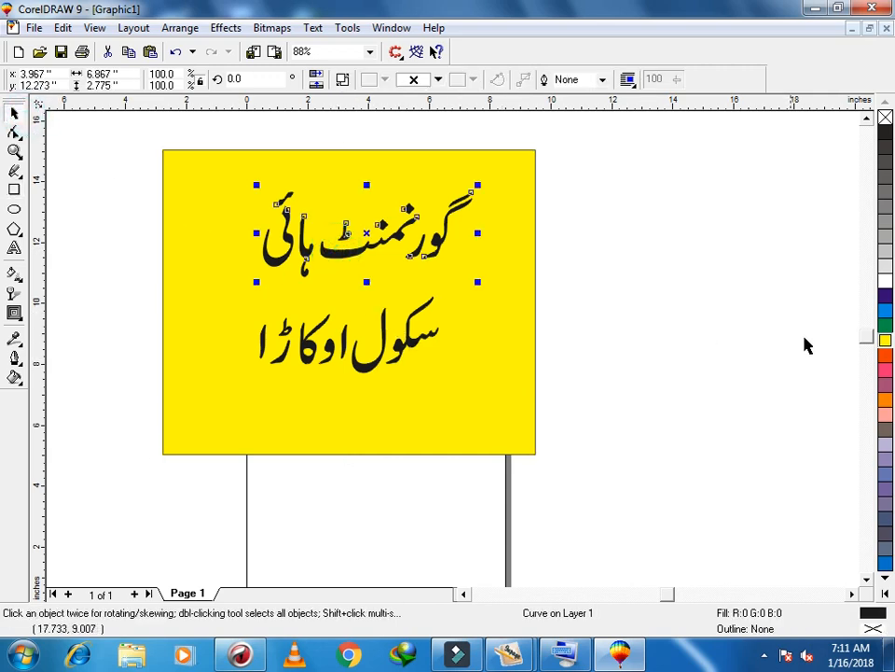
pyautogui.click(875, 357)
pyautogui.click(642, 305)
pyautogui.moveTo(519, 142); pyautogui.dragTo(244, 413)
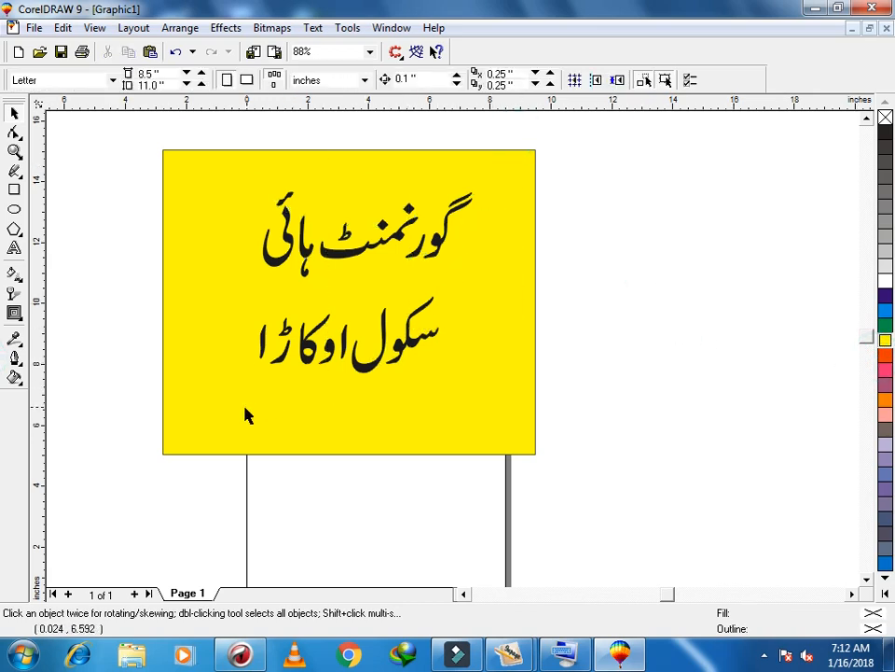
pyautogui.click(886, 367)
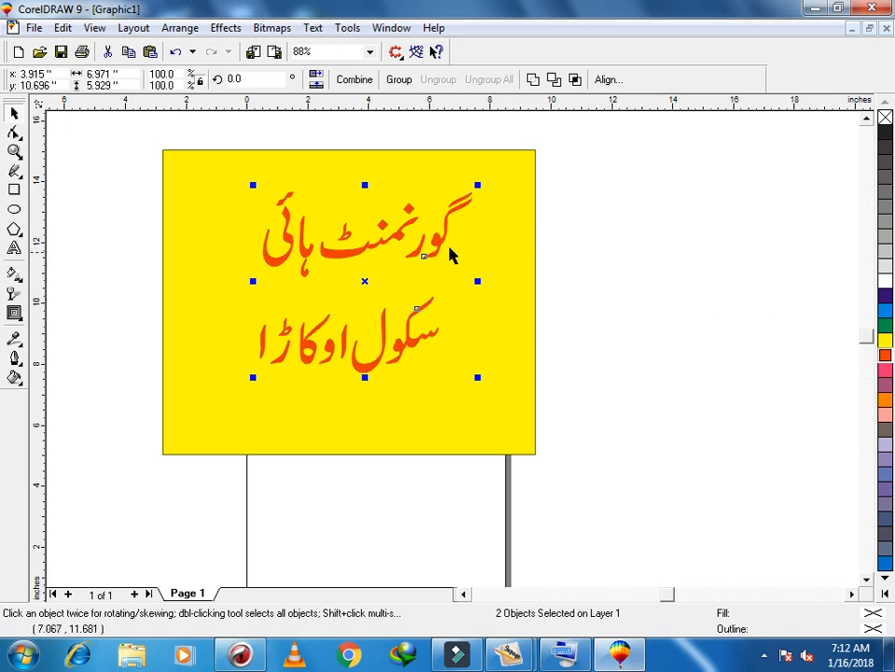
# Step: Select both text lines and enlarge them proportionally toward the rectangle's lower-left corner
pyautogui.click(646, 260)
pyautogui.moveTo(186, 138); pyautogui.dragTo(509, 453)
pyautogui.moveTo(251, 377); pyautogui.dragTo(206, 416)
pyautogui.click(621, 407)
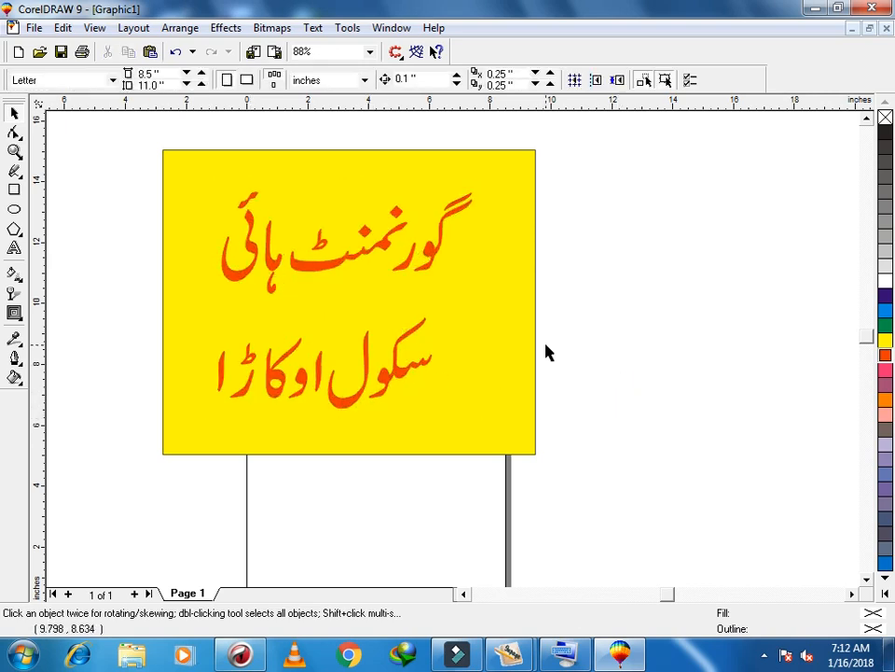
pyautogui.click(591, 317)
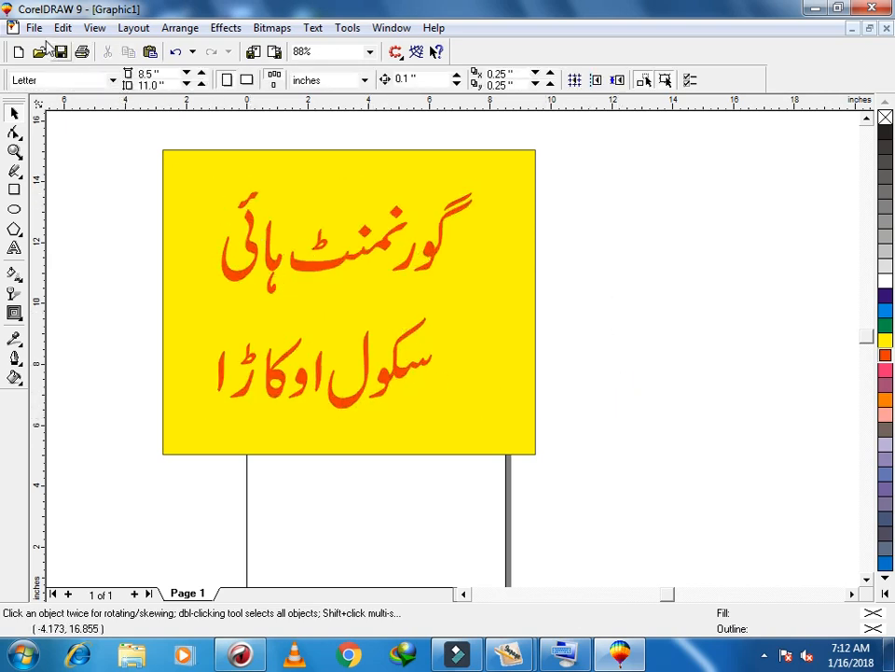
# Step: Group the yellow rectangle with the two red text lines
pyautogui.moveTo(76, 121); pyautogui.dragTo(596, 475)
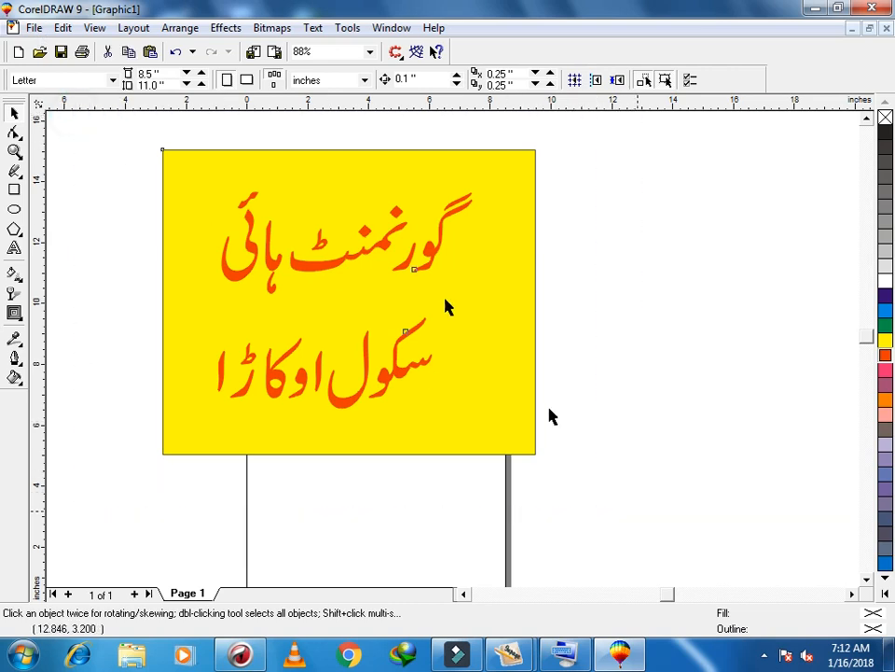
pyautogui.click(399, 79)
pyautogui.click(636, 194)
# Step: Start exporting the design to the Desktop as Graphic1.jpg in the JPG - JPEG Bitmaps format
pyautogui.click(33, 28)
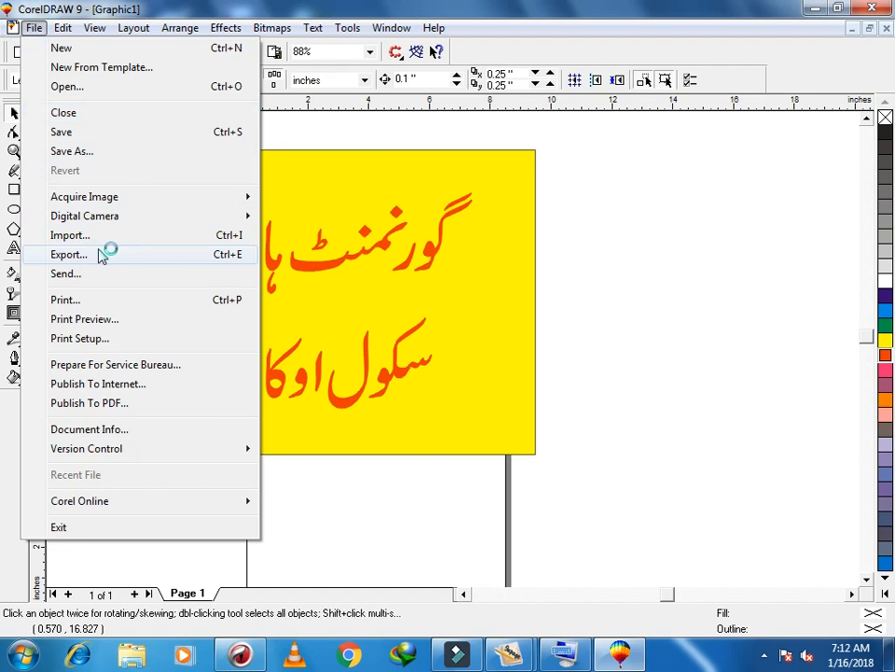
pyautogui.click(174, 257)
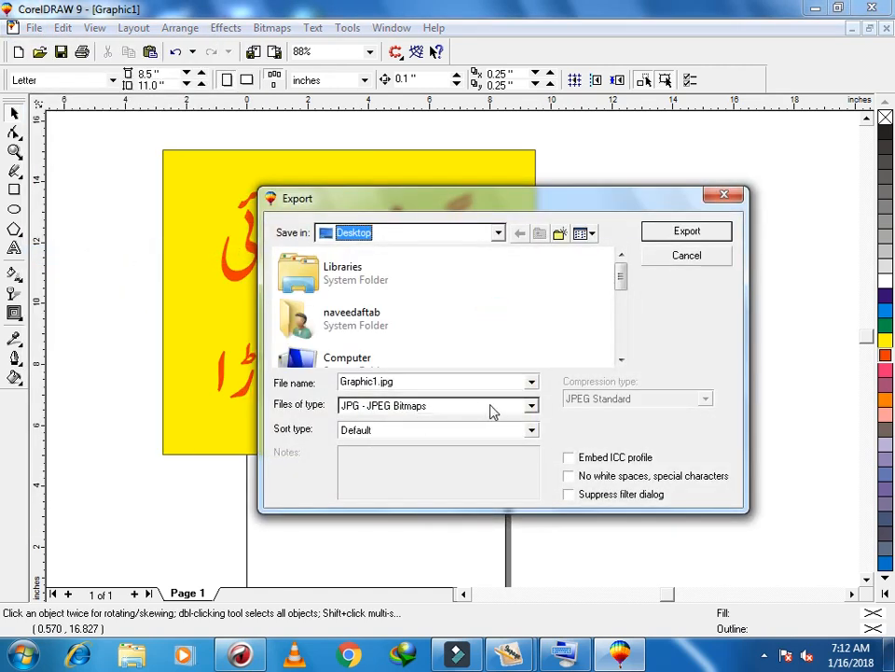
pyautogui.click(529, 407)
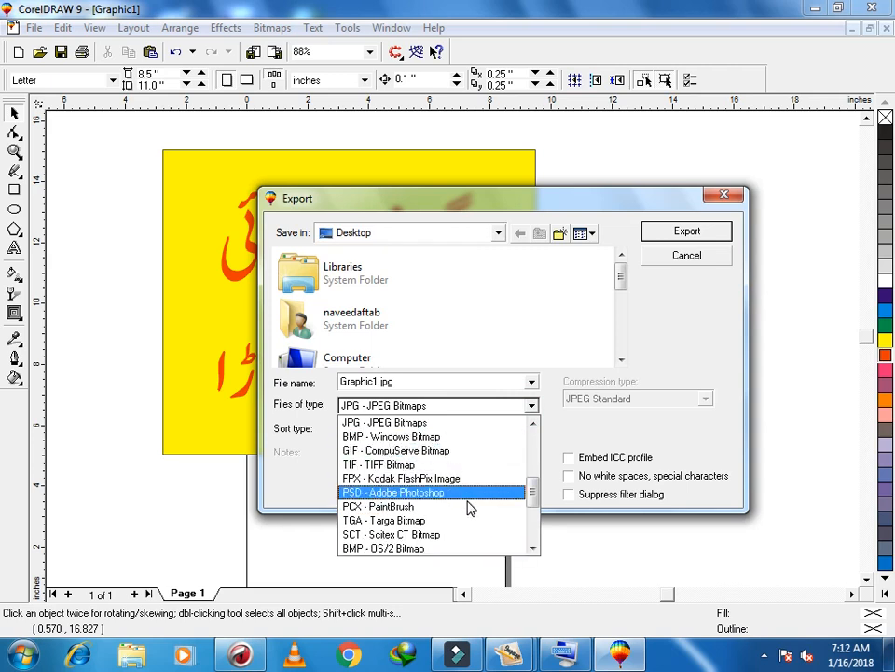
pyautogui.click(412, 422)
pyautogui.click(689, 233)
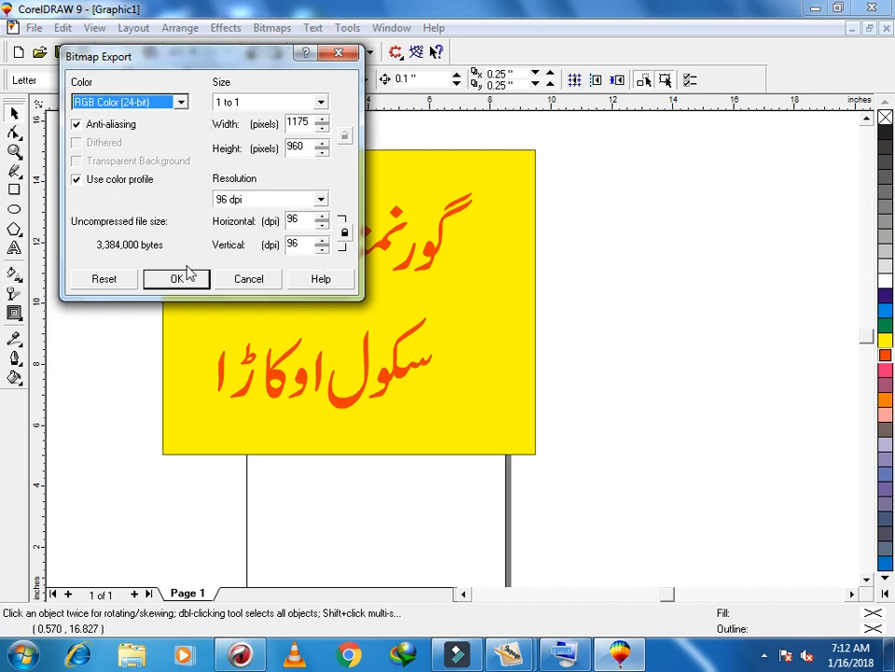
# Step: Keep RGB Color (24-bit) at 96 dpi for the bitmap and finish the JPEG export with the default compression settings
pyautogui.click(180, 104)
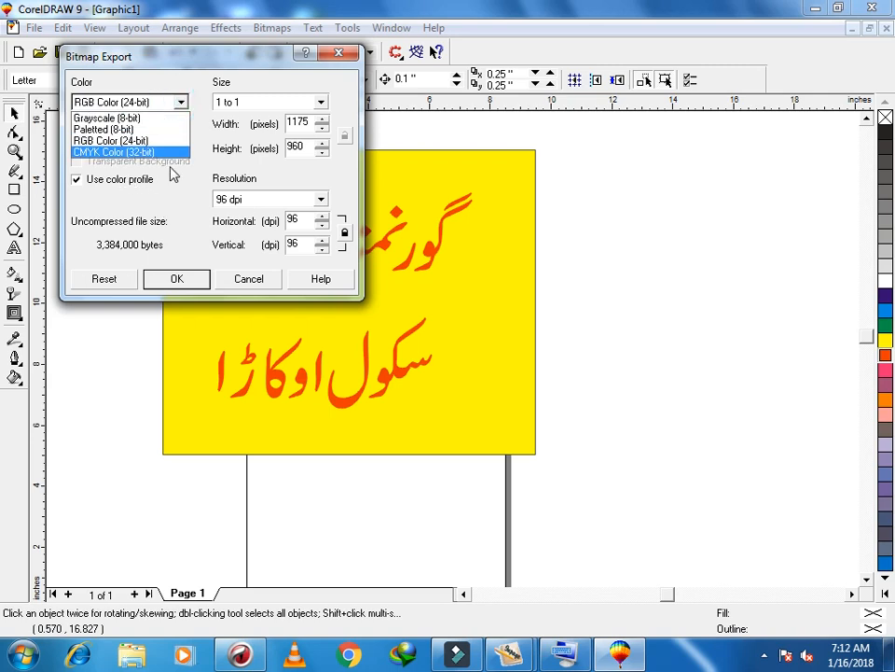
pyautogui.click(104, 89)
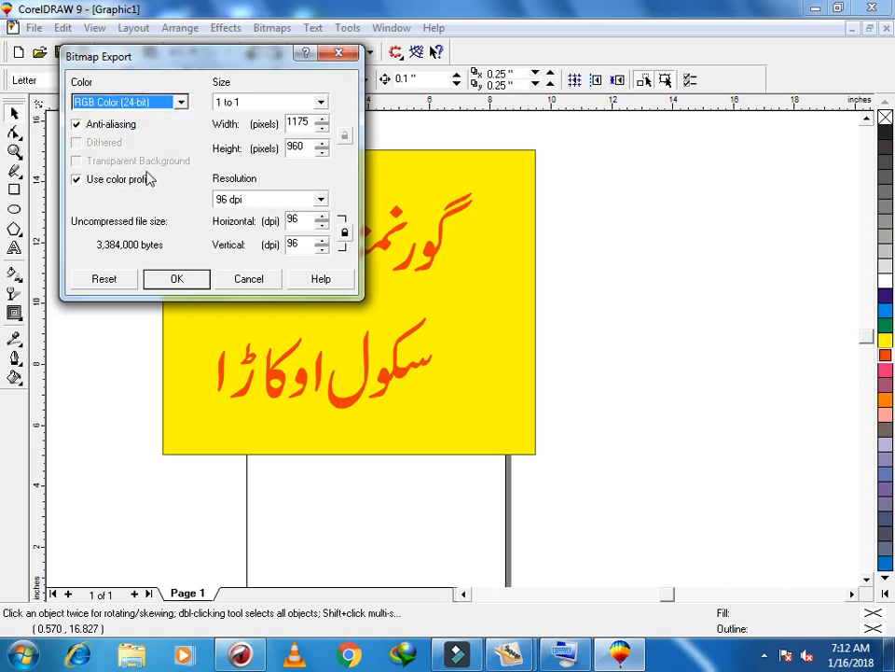
pyautogui.click(177, 279)
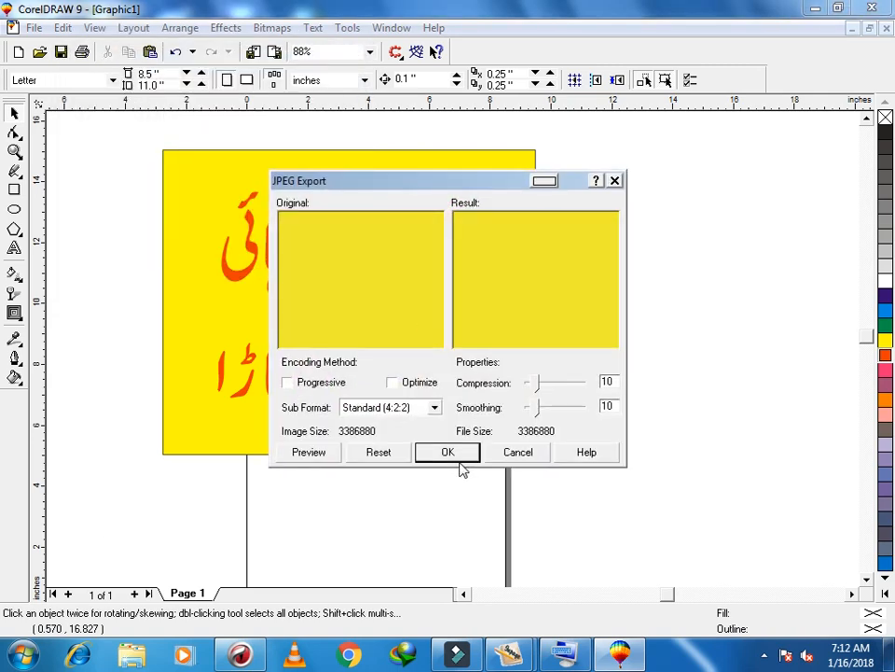
pyautogui.click(450, 452)
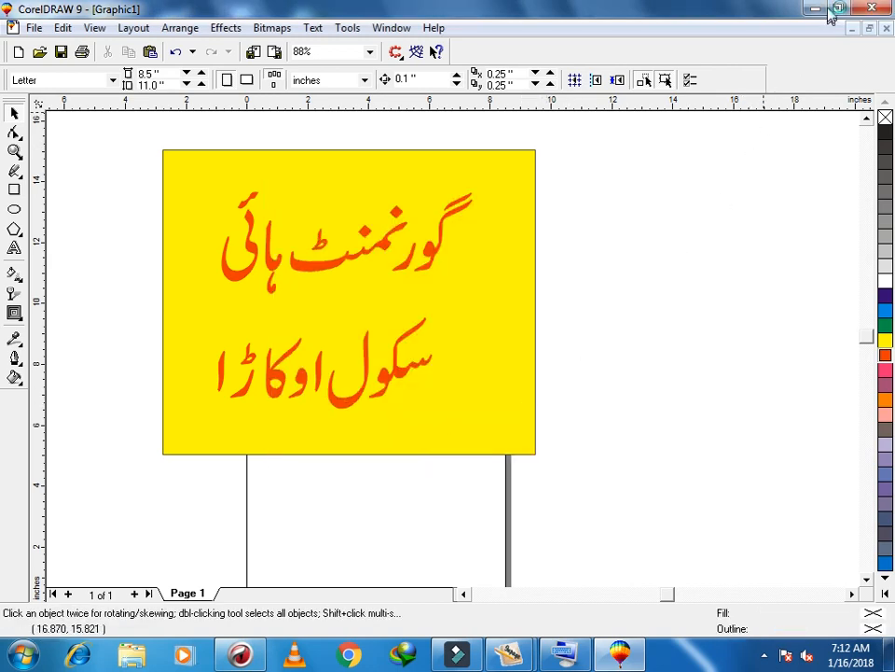
# Step: Minimize CorelDRAW, close the untitled InPage document and minimize InPage to reveal the exported image on the desktop
pyautogui.click(816, 9)
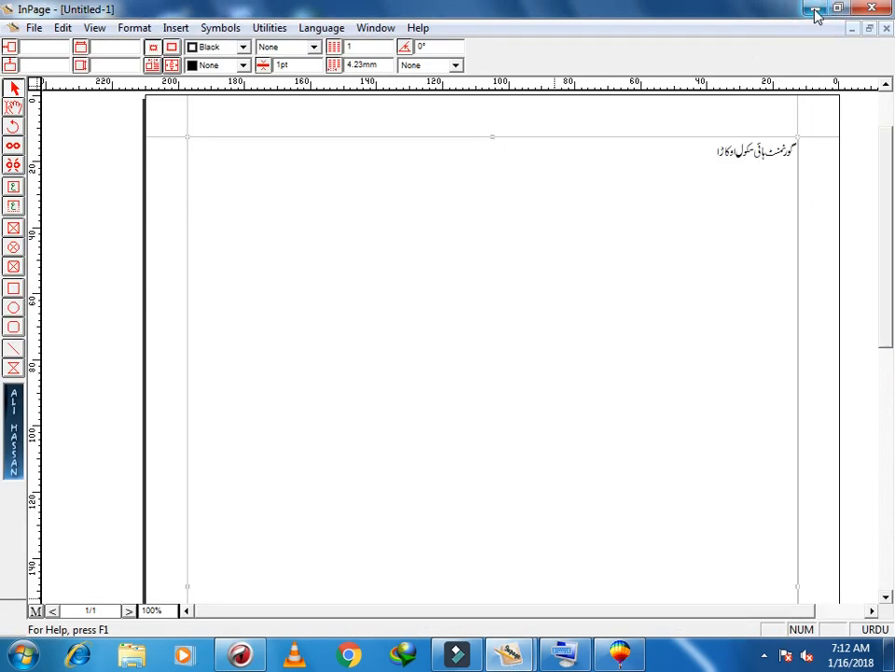
pyautogui.hotkey('ctrl', 'F4')
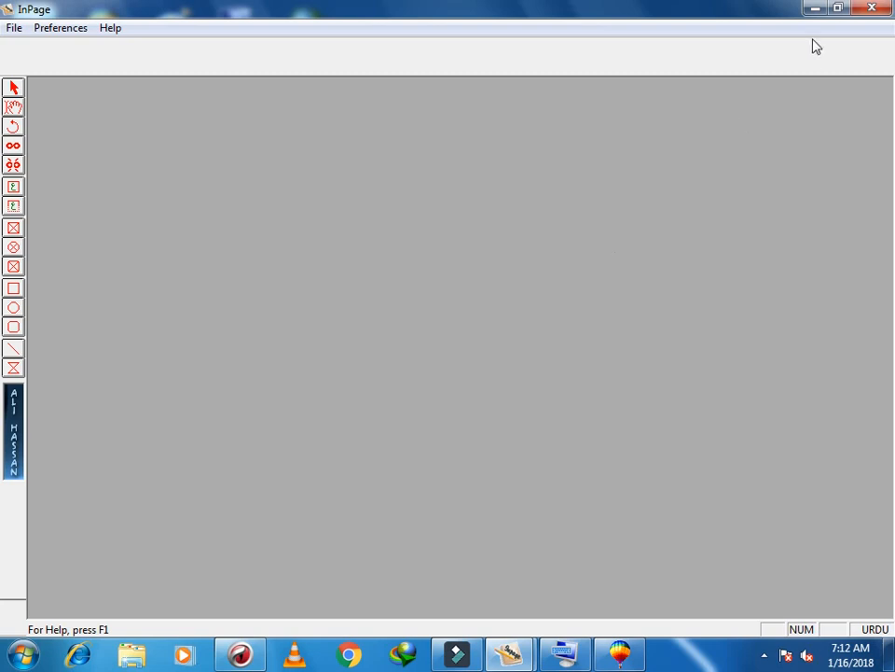
pyautogui.click(817, 11)
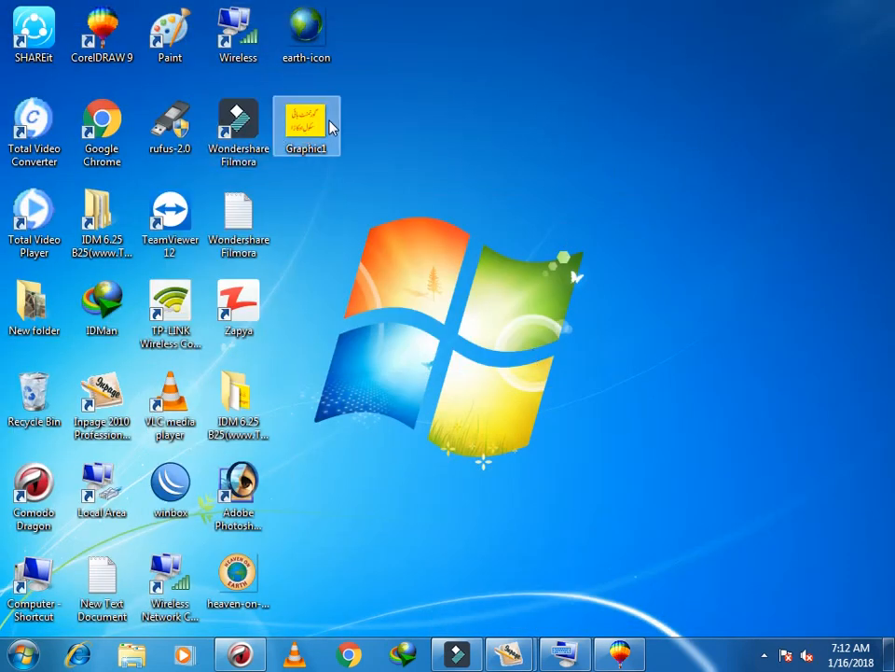